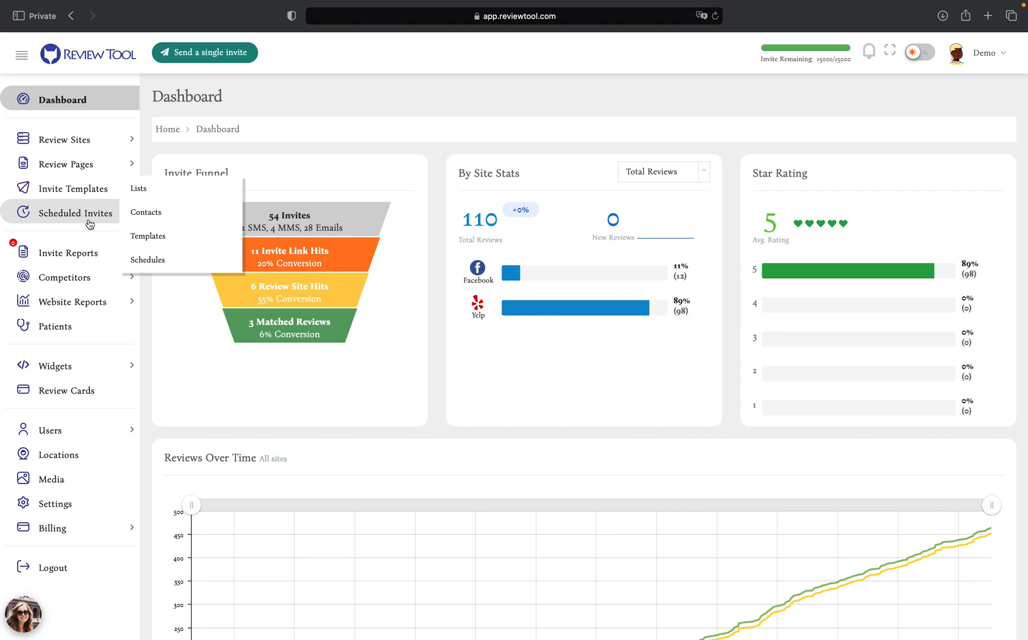
Open the contacts of the scheduled invites and bring up the contact import dialog
left_click(141, 216)
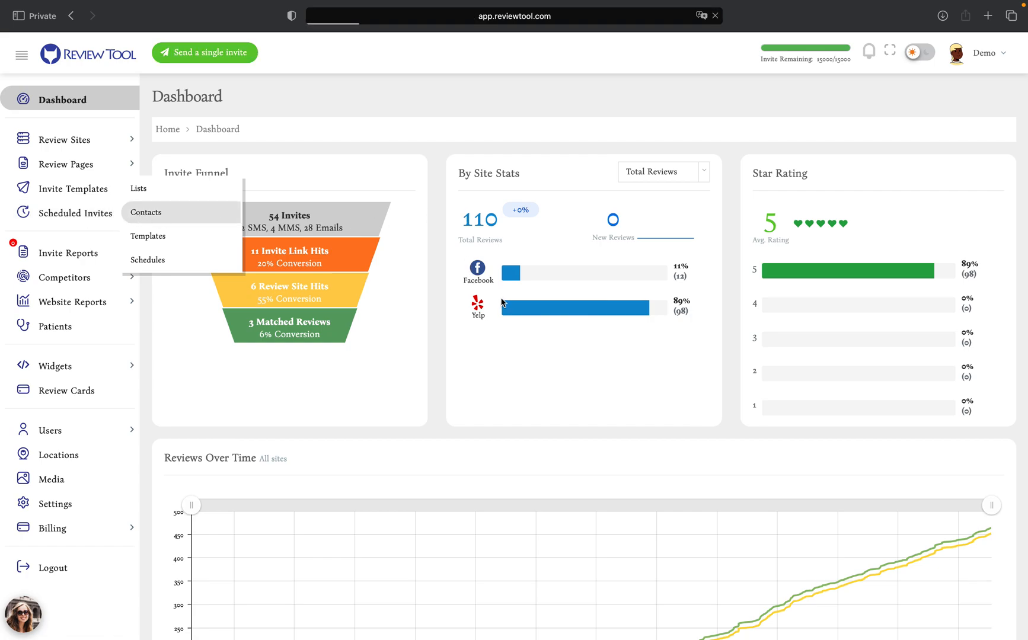
scroll(676, 450, "down", 2)
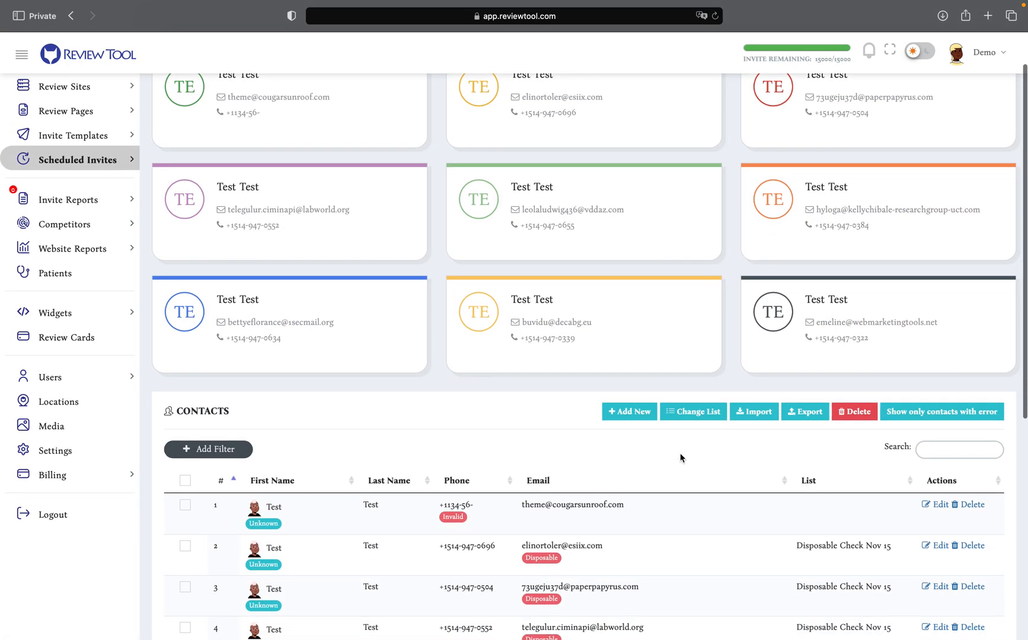
left_click(754, 411)
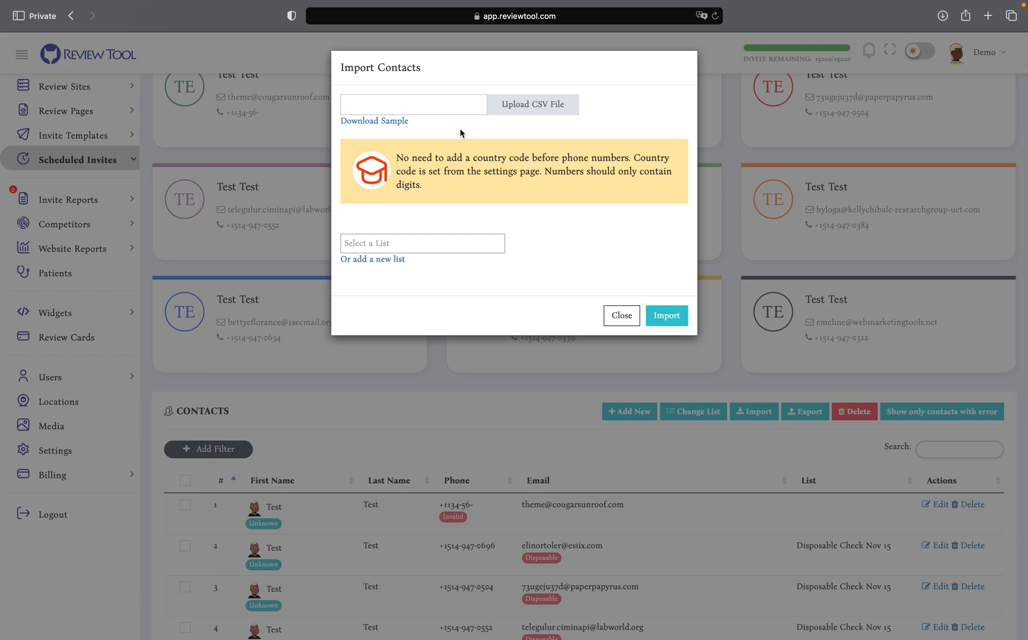
Examine the existing lists and the new list name option for the contact import, and close the dialog
left_click(365, 246)
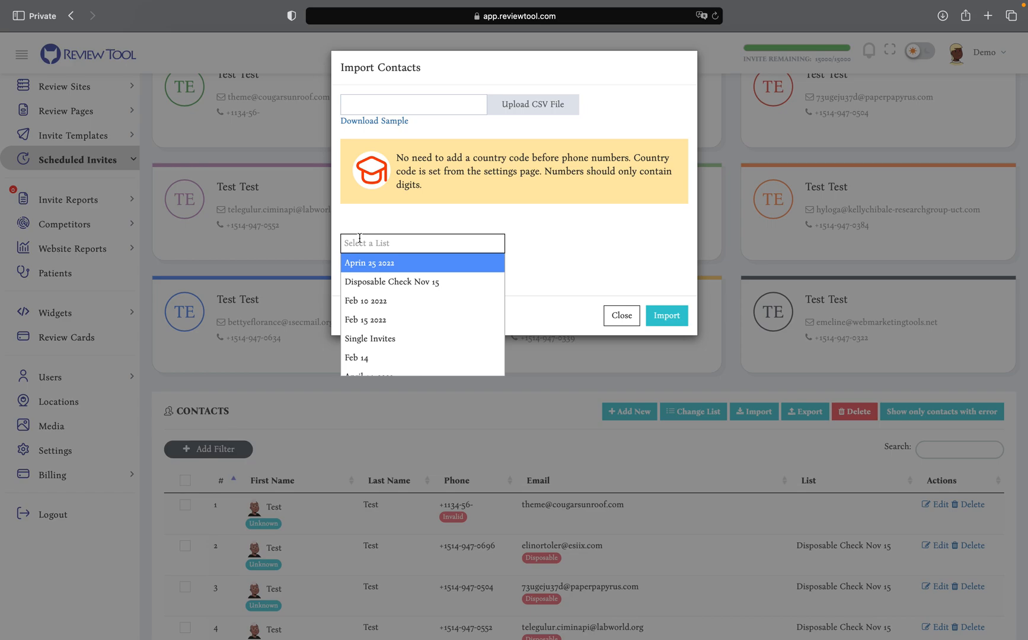
left_click(363, 213)
left_click(363, 239)
left_click(394, 212)
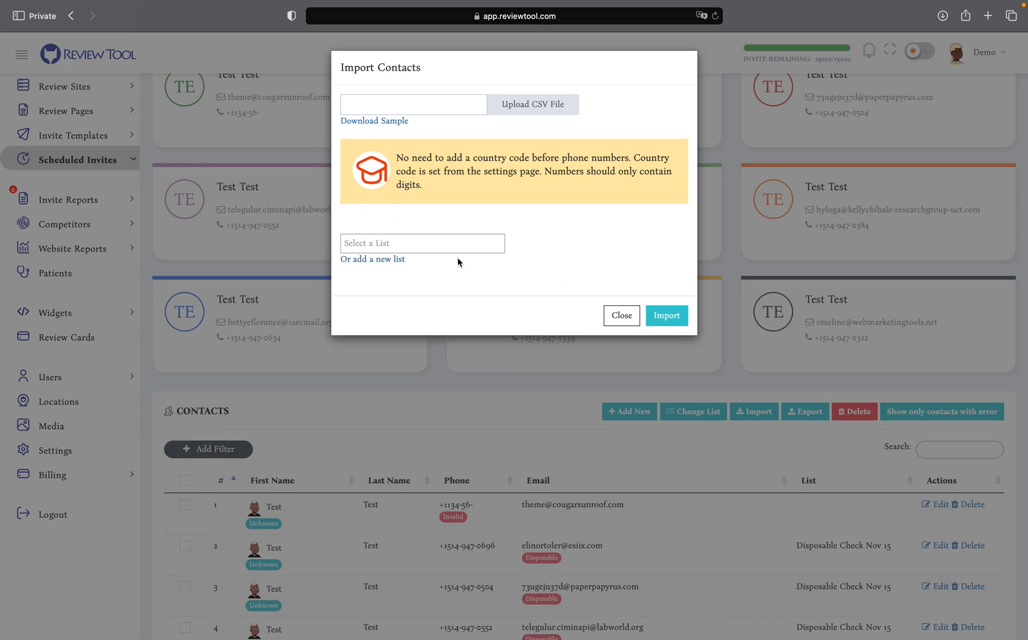
left_click(374, 261)
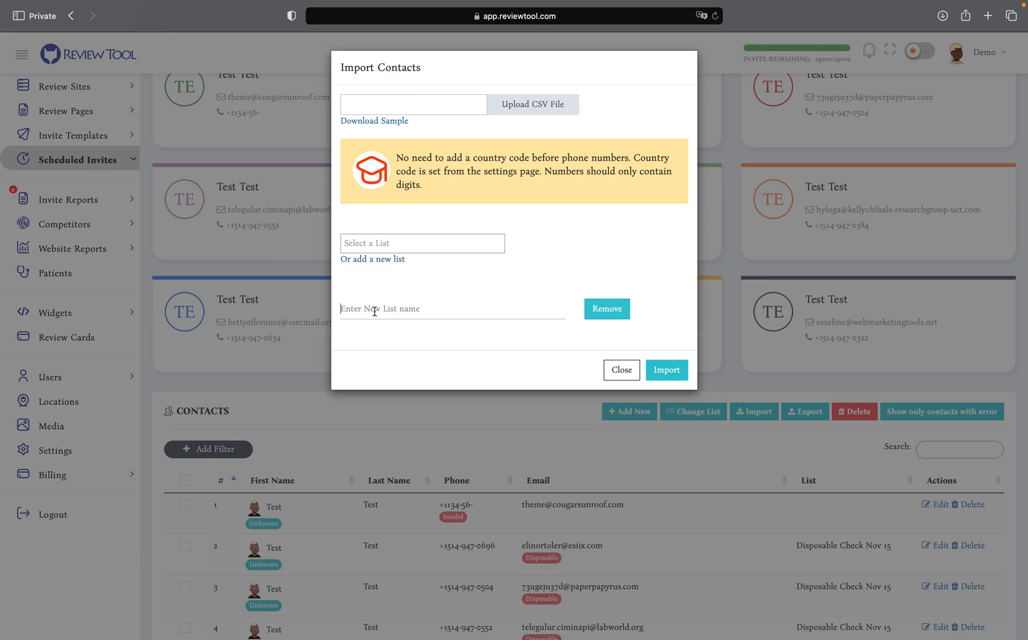
type("Type the list name")
left_click(621, 370)
Look through the contacts table, checking the phone, email and list of each contact
scroll(584, 445, "down", 6)
scroll(584, 445, "up", 3)
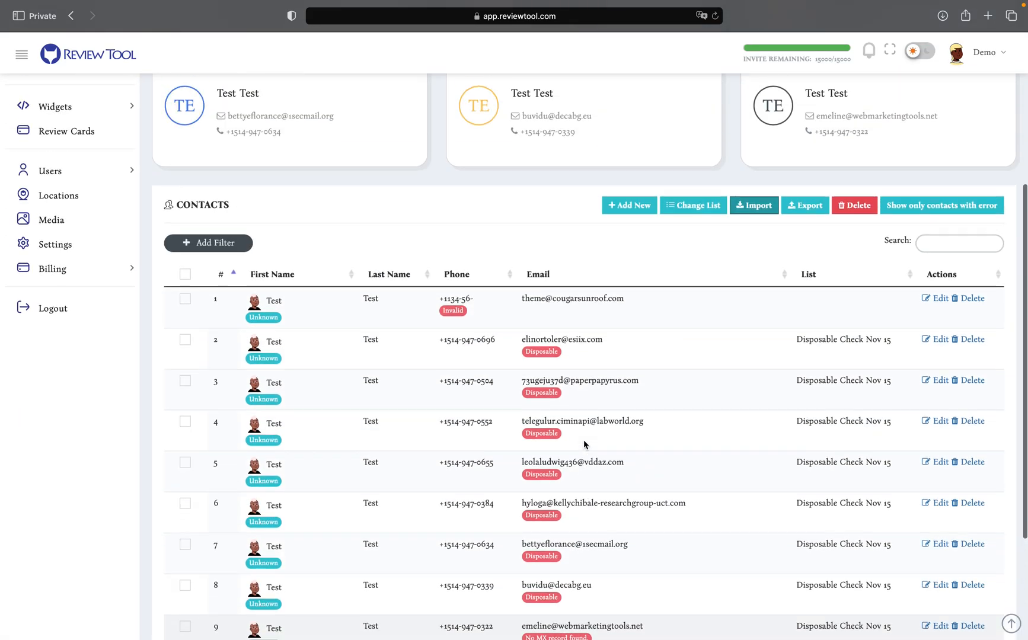
scroll(583, 445, "up", 3)
scroll(563, 356, "down", 5)
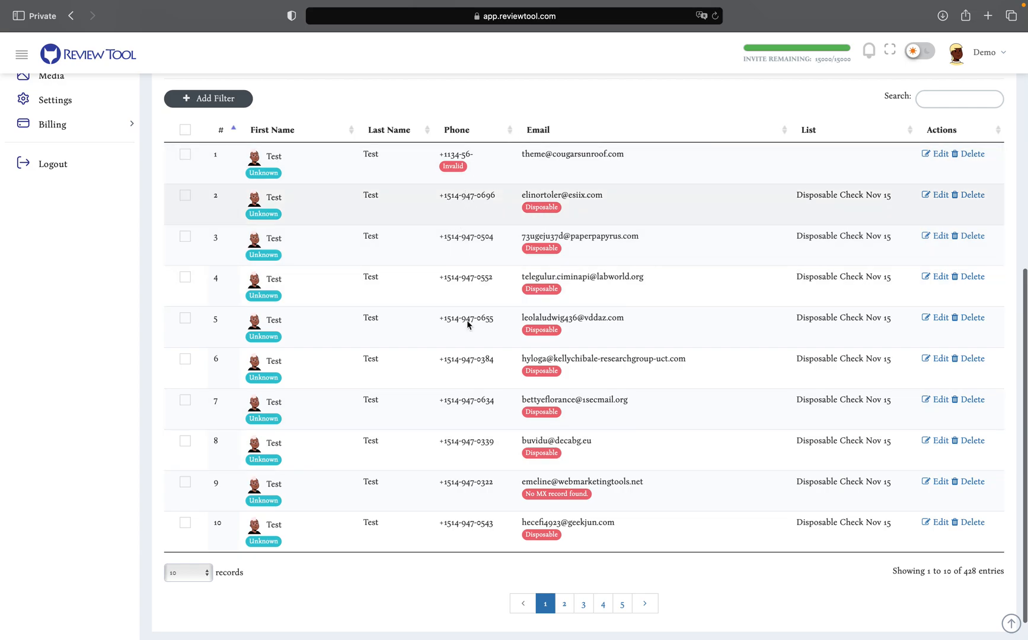
scroll(467, 325, "up", 7)
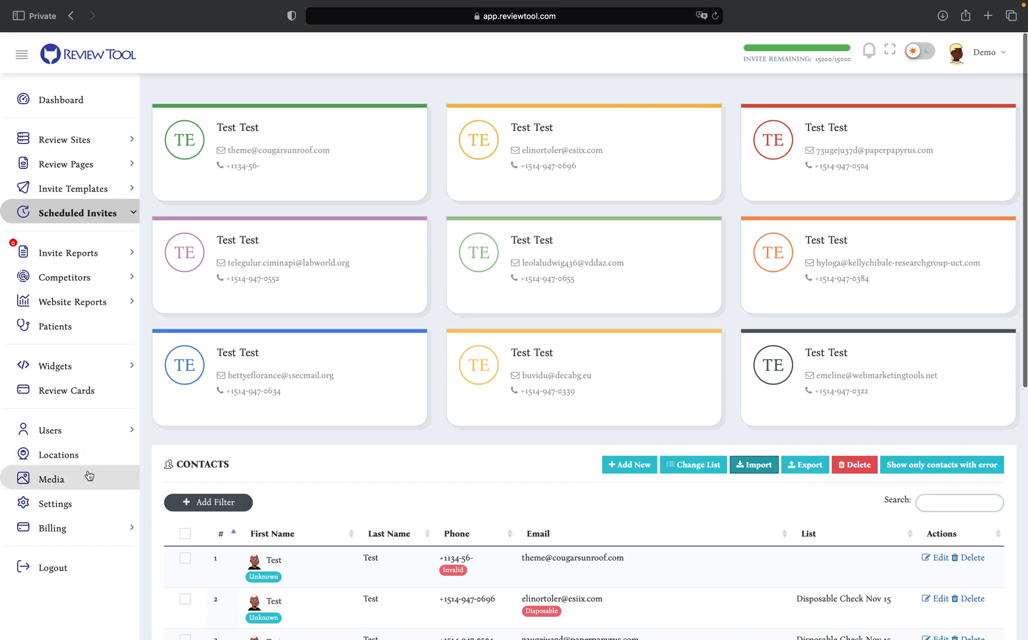
Open the account settings and check the country code used for text invitations
left_click(79, 512)
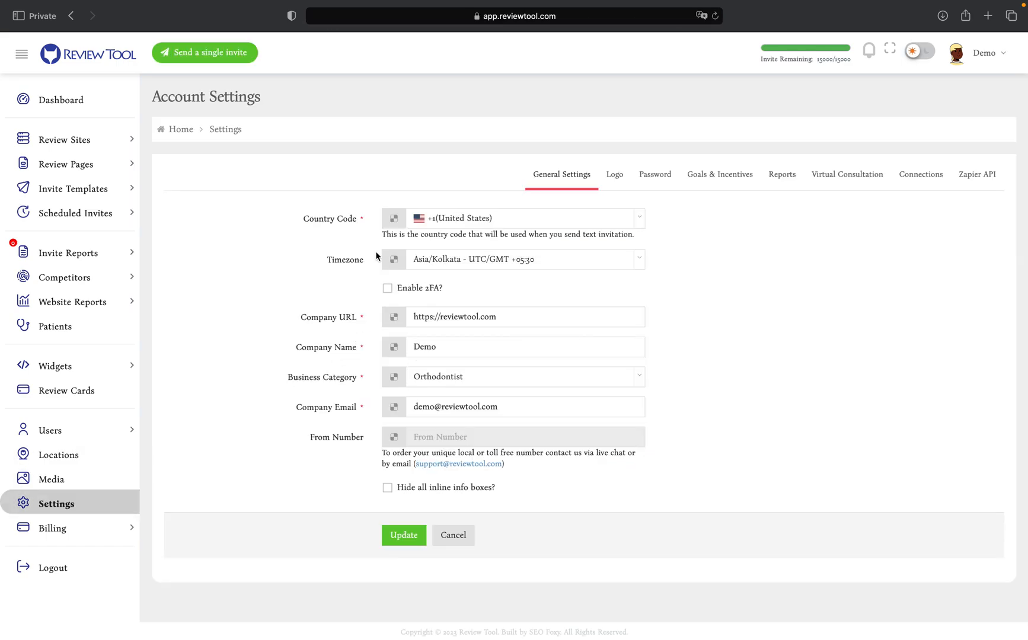
left_click_drag(304, 220, 364, 220)
left_click(443, 225)
left_click(420, 184)
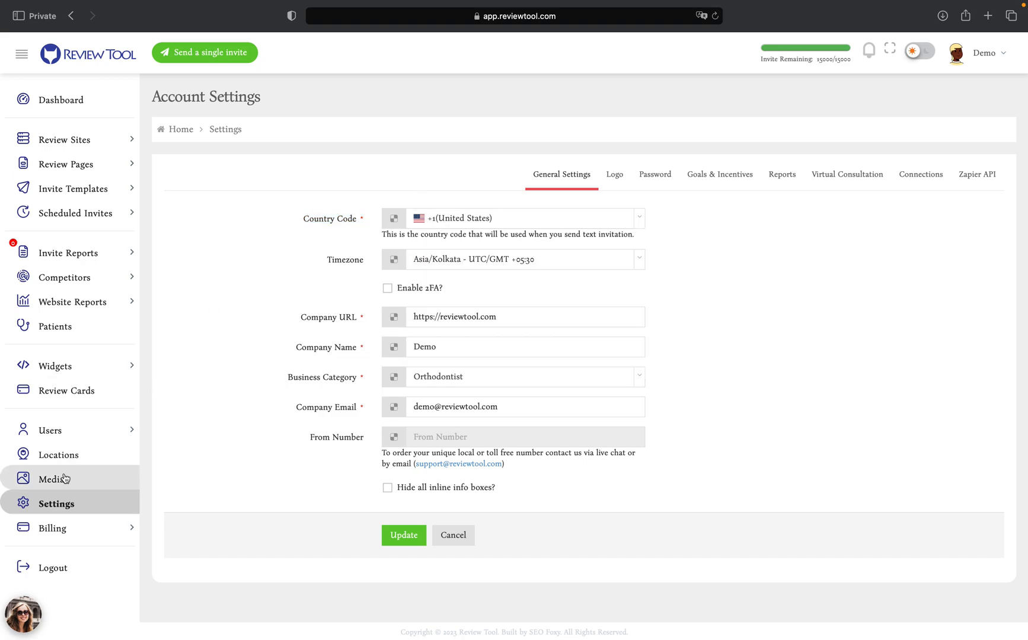
mouse_move(76, 215)
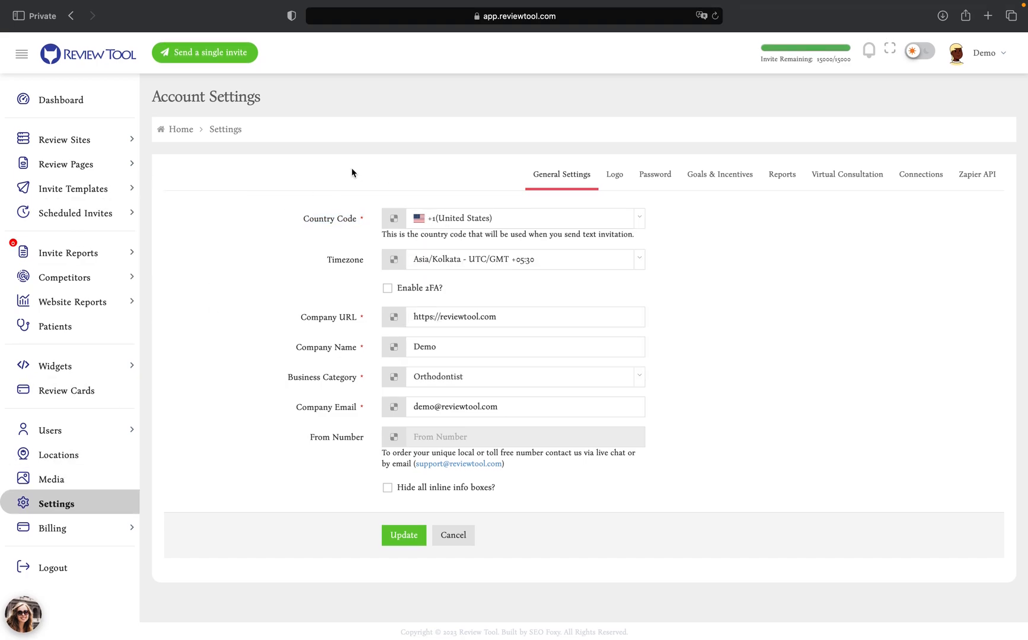
left_click_drag(304, 220, 358, 218)
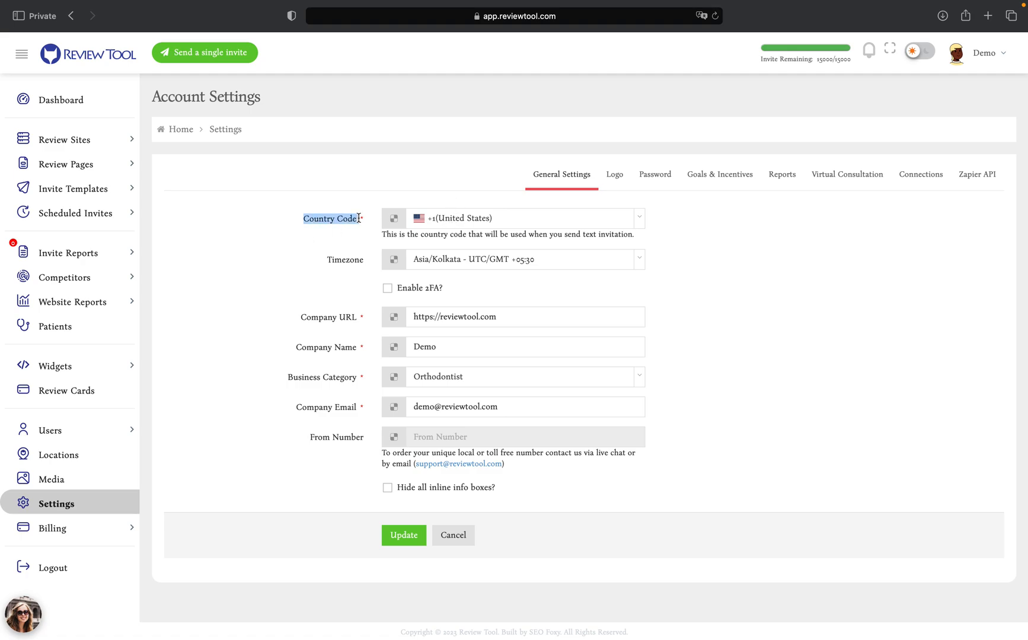
left_click(371, 187)
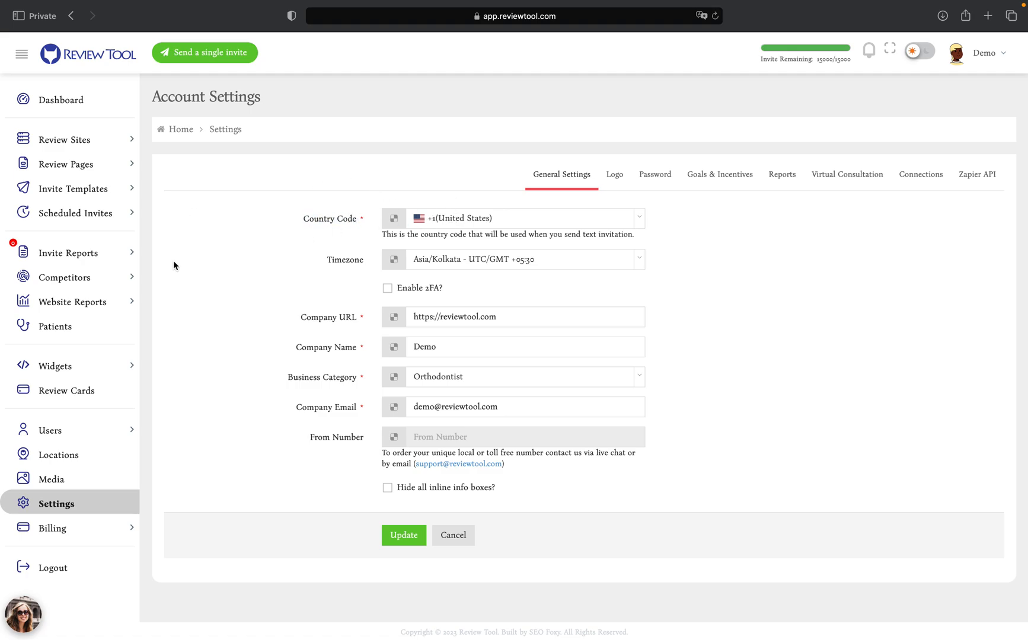
Return to the scheduled invite contacts and examine the first contact's phone number in the table
mouse_move(73, 279)
mouse_move(85, 213)
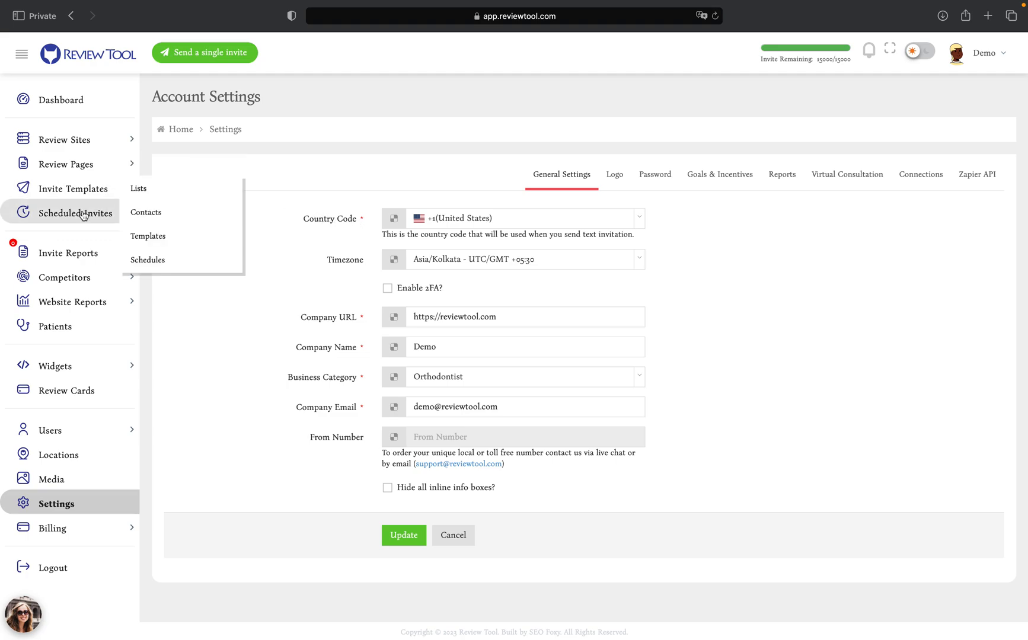
left_click(145, 212)
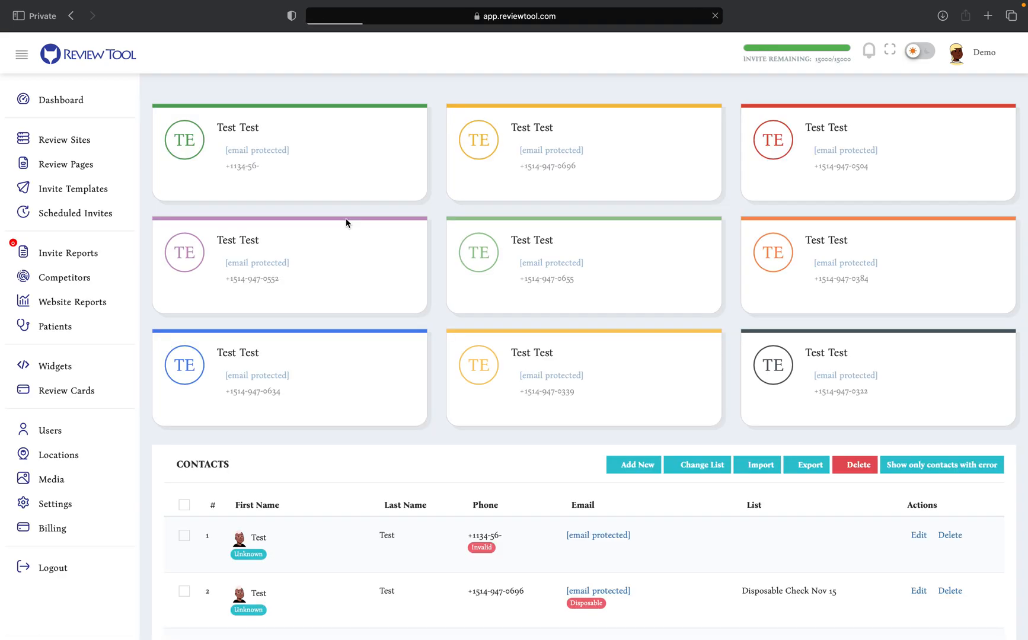
scroll(378, 380, "down", 5)
scroll(378, 380, "down", 1)
left_click_drag(443, 186, 477, 188)
scroll(507, 206, "up", 2)
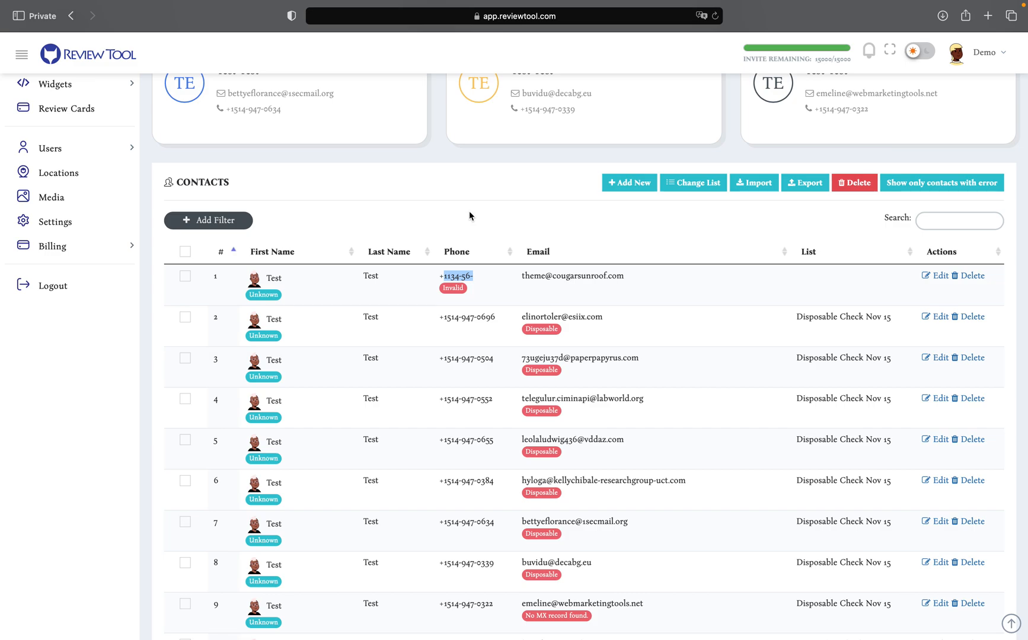
scroll(467, 213, "up", 4)
scroll(119, 205, "up", 2)
Go to the scheduled invite templates and open "Frist Test Template" for editing
mouse_move(100, 157)
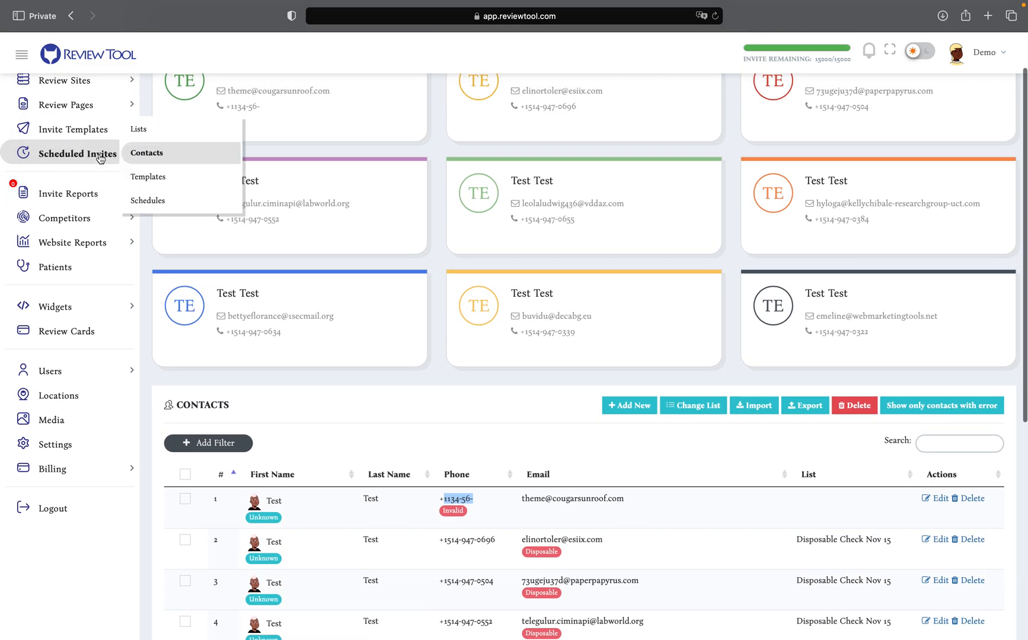
left_click(195, 177)
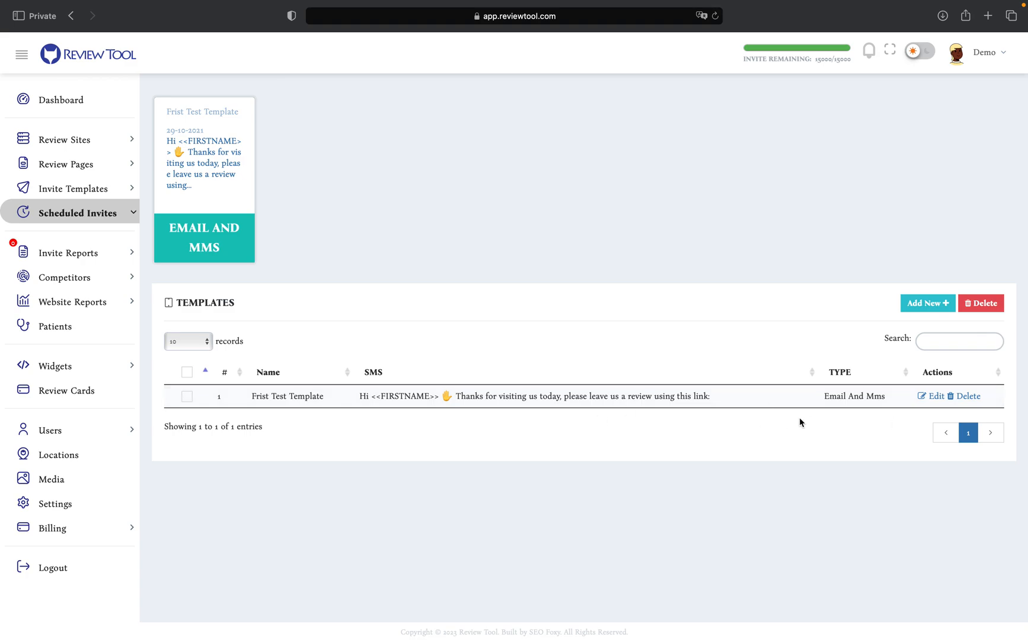
left_click(932, 397)
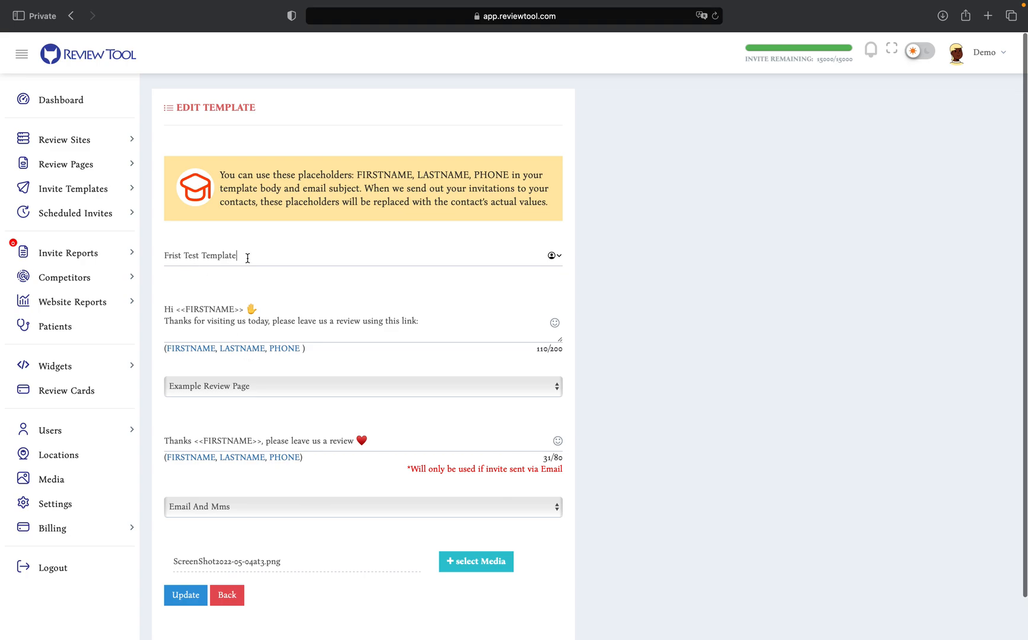
Examine the template's name, message text, <<FIRSTNAME>> placeholder and the note on available placeholders
left_click_drag(246, 256, 154, 259)
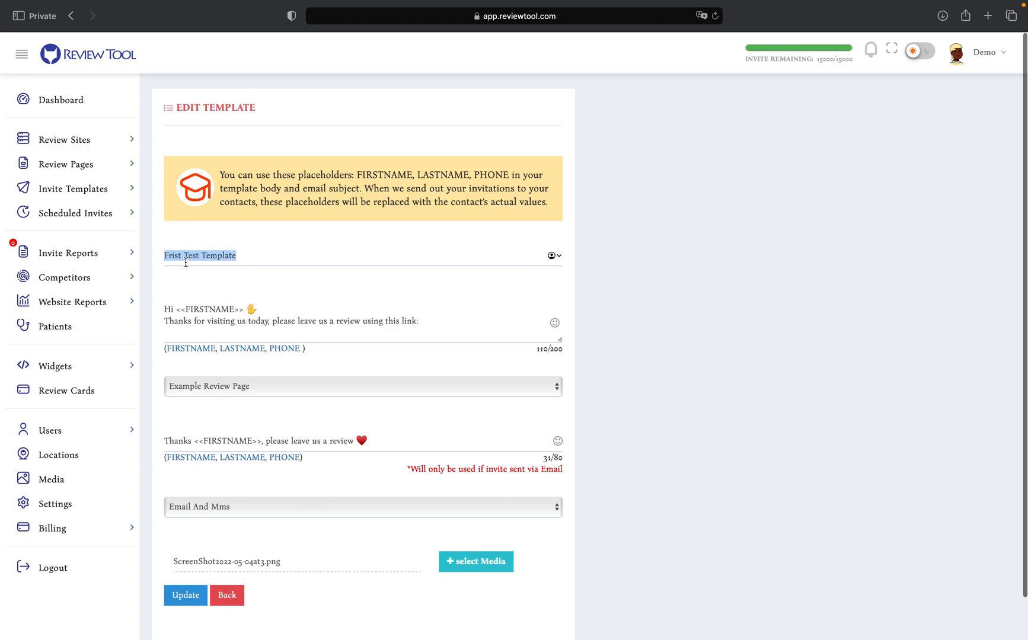
mouse_move(166, 311)
left_mouse_down()
mouse_move(312, 308)
mouse_move(443, 333)
mouse_move(197, 315)
mouse_move(160, 302)
left_mouse_up()
left_click(323, 313)
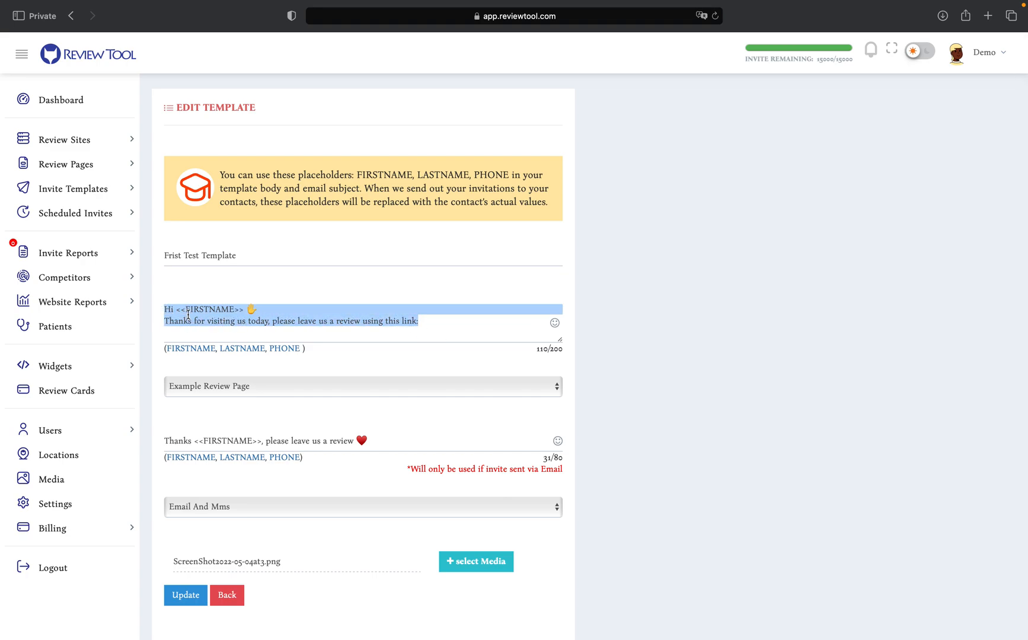
left_click(182, 309)
left_click_drag(178, 310, 240, 309)
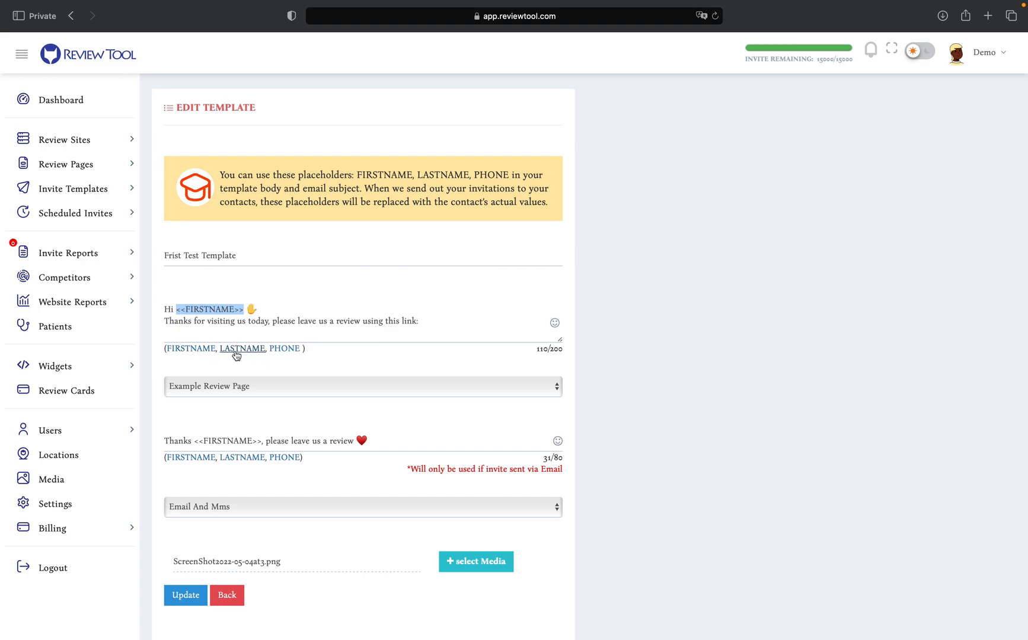
scroll(238, 284, "up", 5)
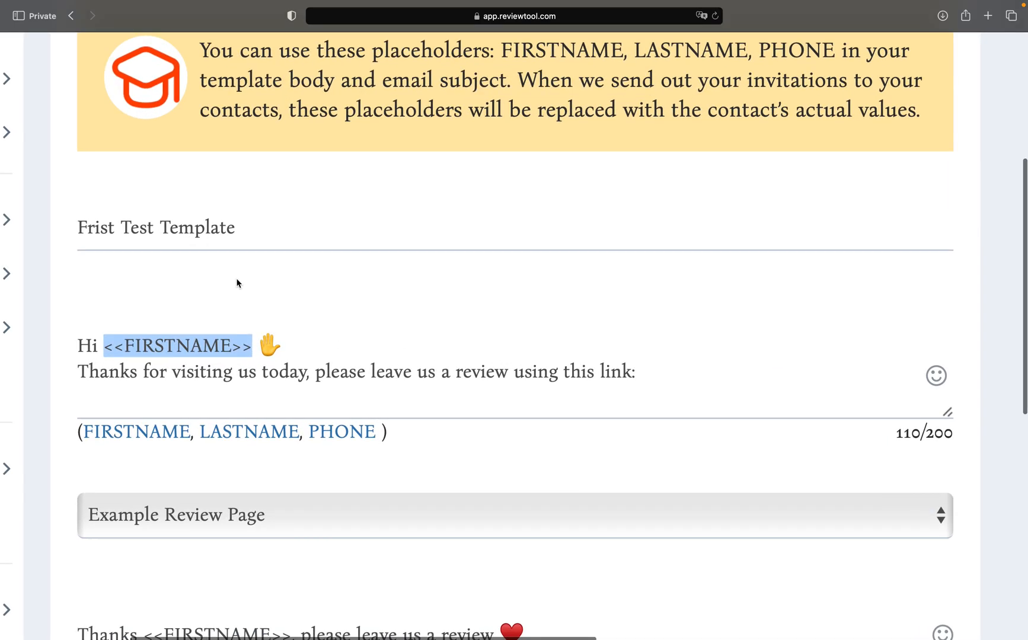
scroll(259, 439, "down", 5)
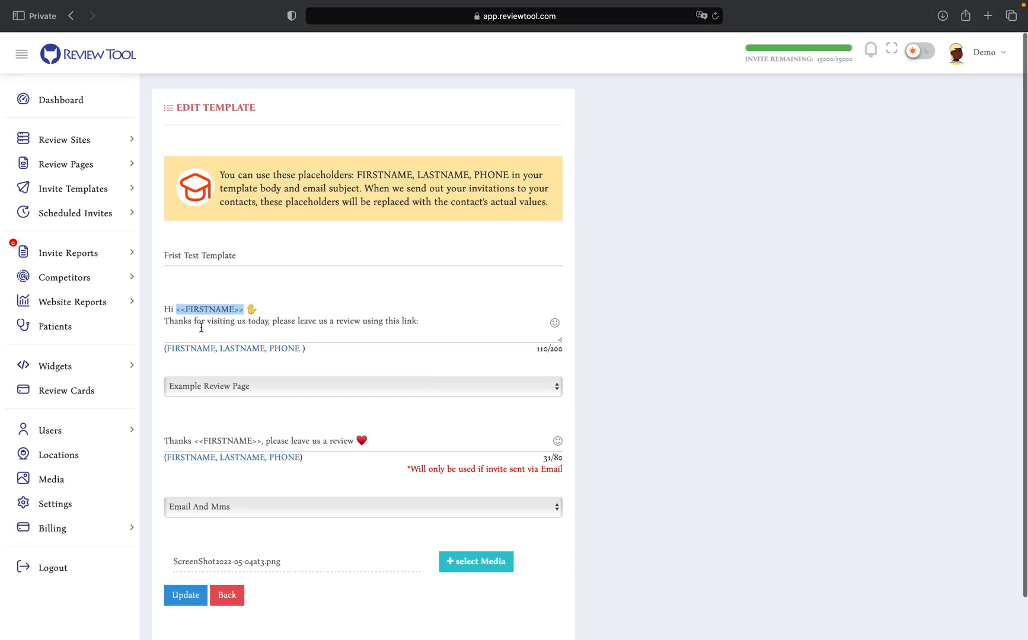
Insert <<LASTNAME>> into the message greeting, then clear both placeholders and reinsert <<FIRSTNAME>>
left_click(243, 350)
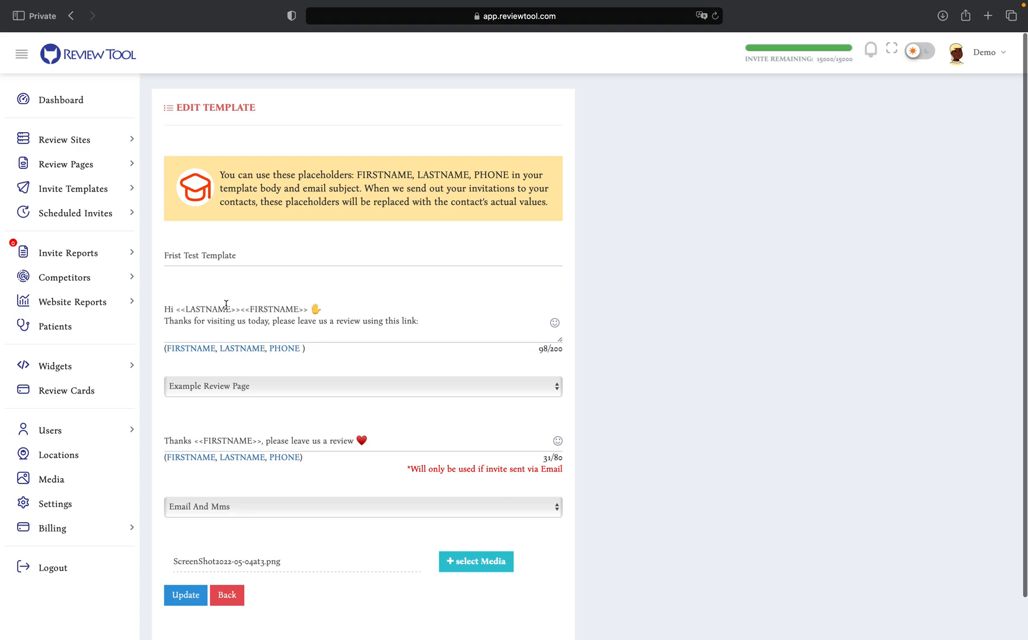
left_click_drag(308, 309, 182, 308)
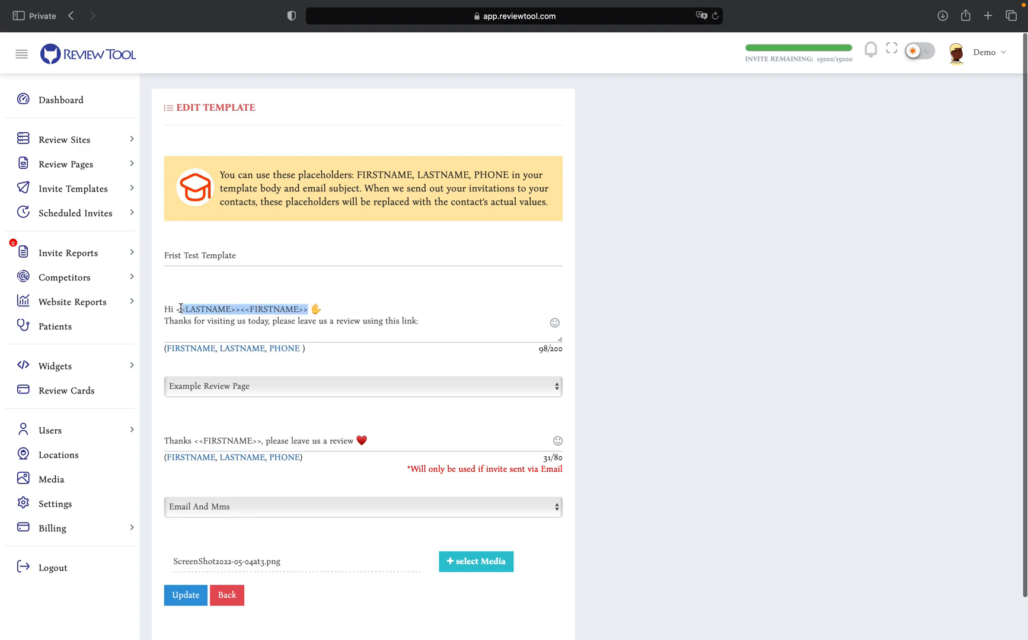
key("BackSpace")
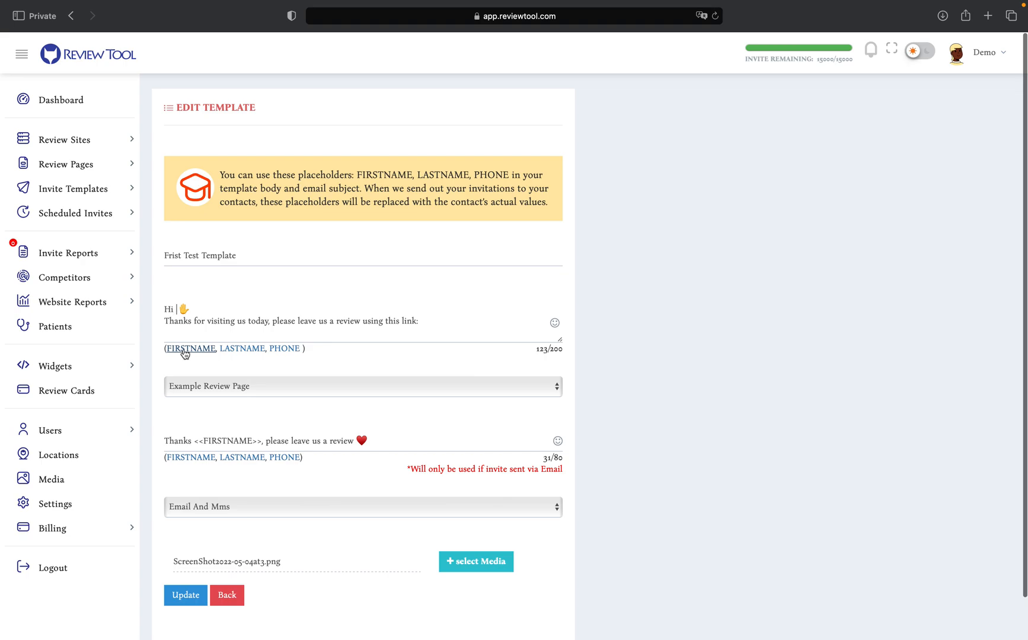
left_click(191, 350)
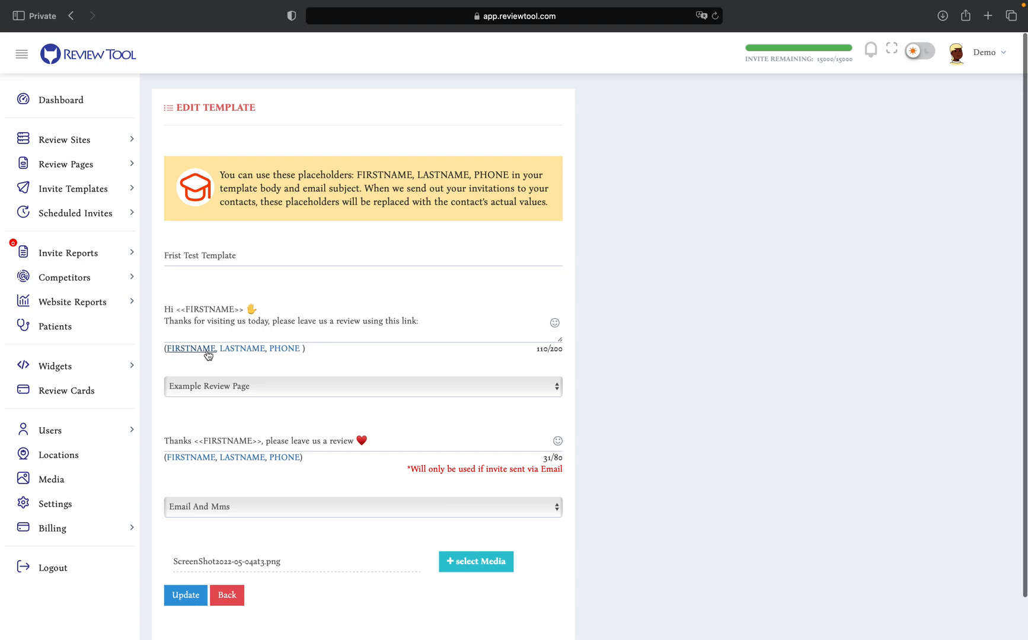
Add the <<LASTNAME>> placeholder after <<FIRSTNAME>> in the message greeting
scroll(238, 356, "down", 2)
left_click(242, 264)
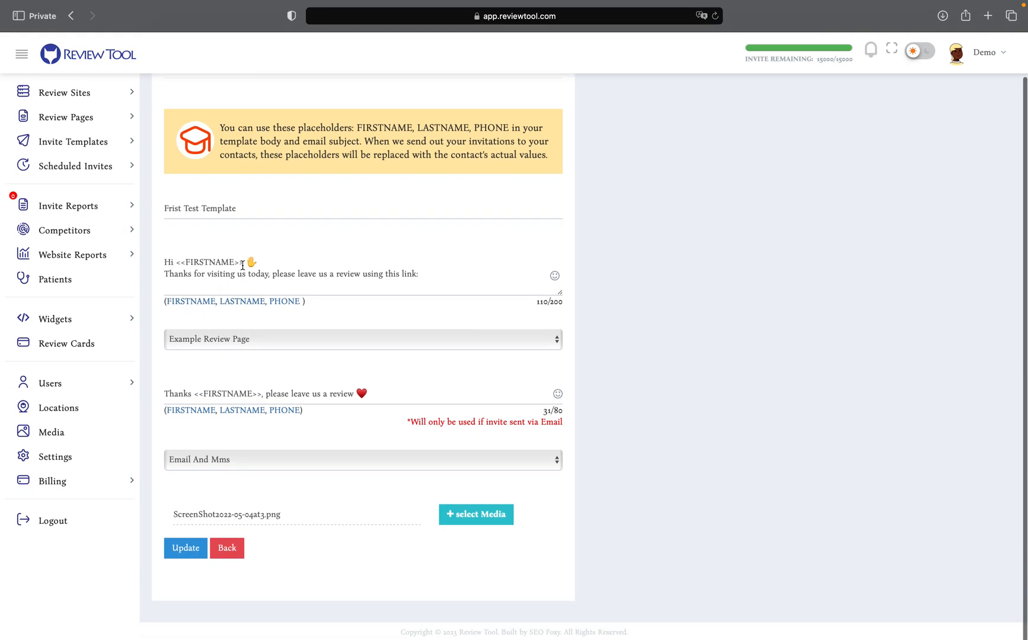
left_click(243, 302)
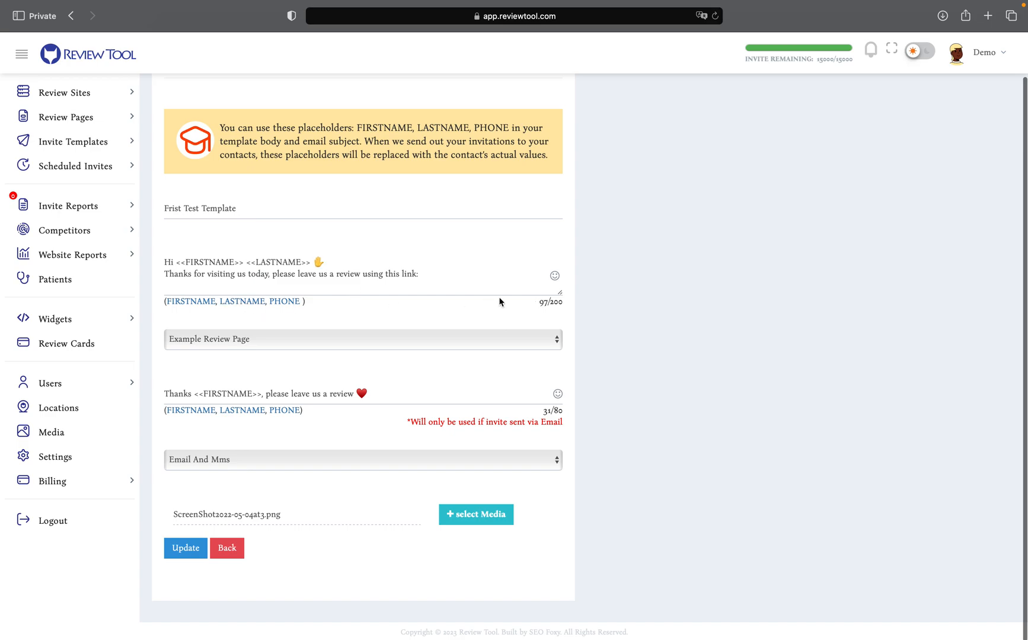
View the emoji choices for the message body and close the emoji picker
left_click(554, 276)
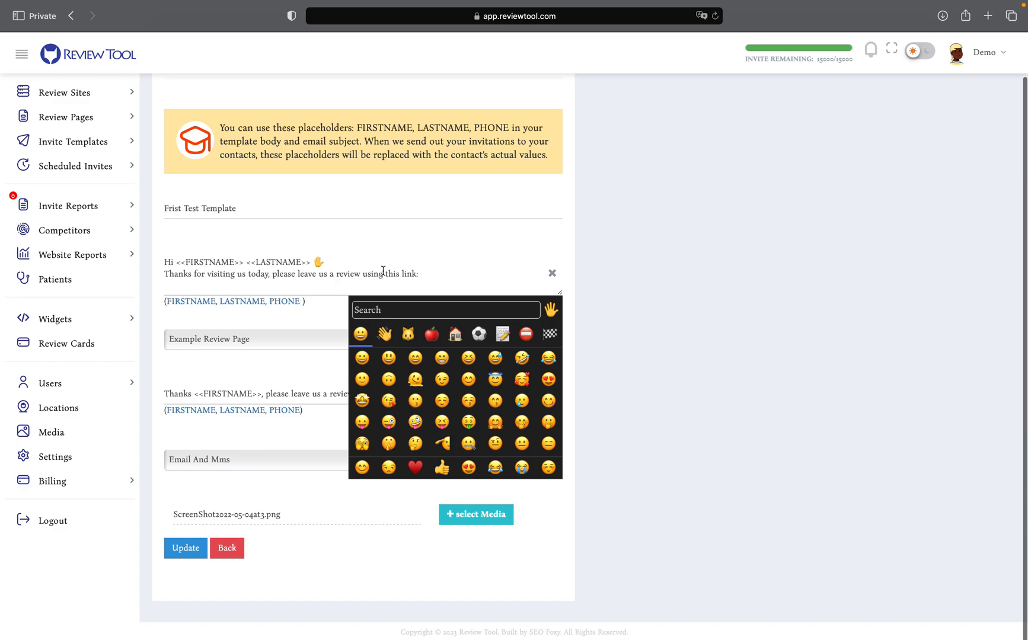
left_click(428, 276)
left_click(552, 273)
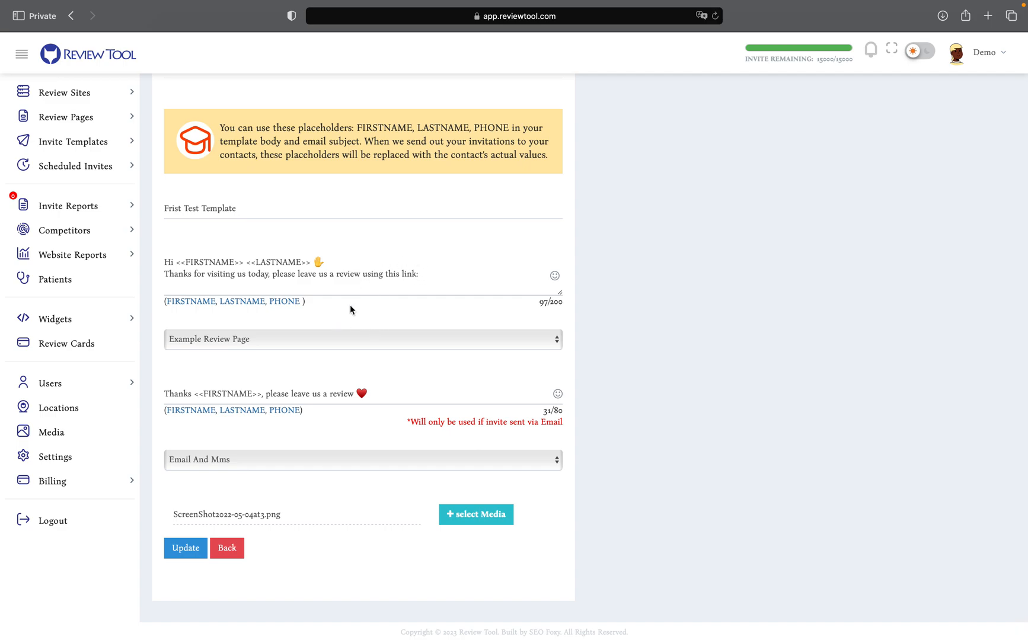
Examine the template's message text, the available review pages and the email subject line
left_click_drag(434, 279, 178, 277)
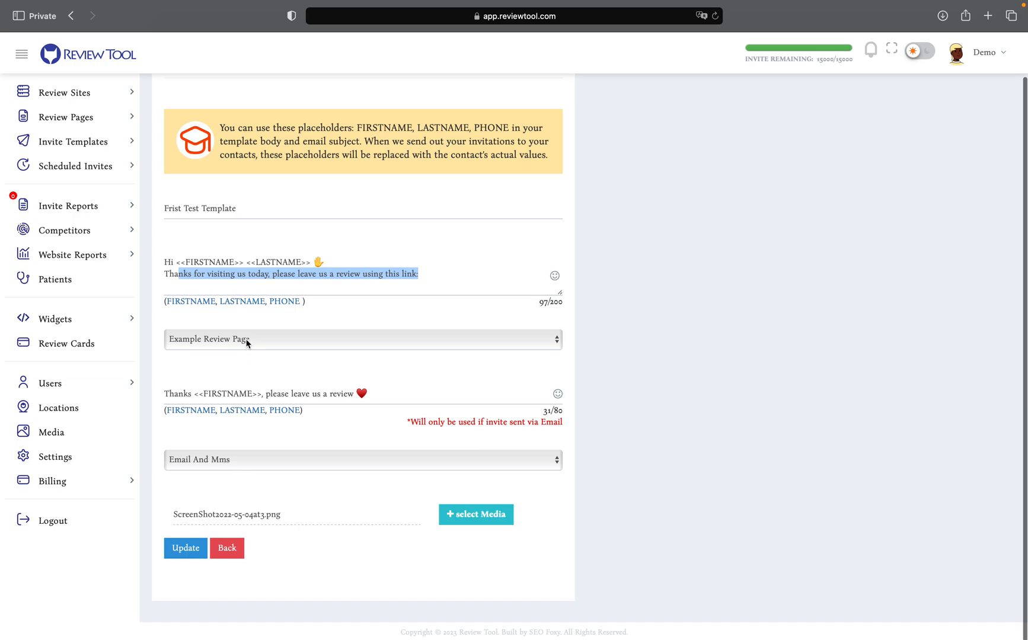
left_click(229, 350)
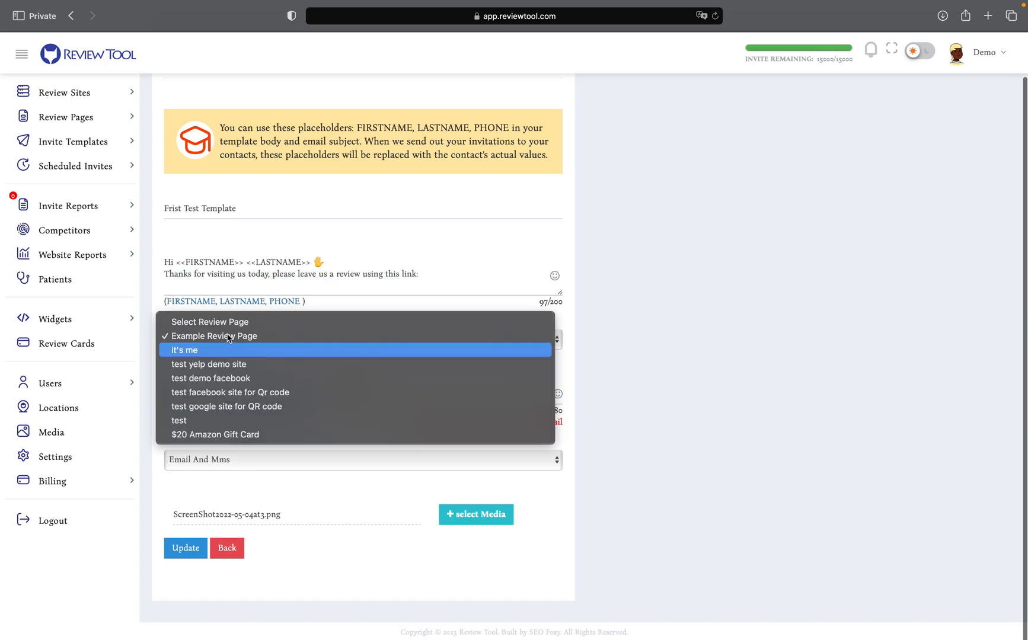
left_click(401, 289)
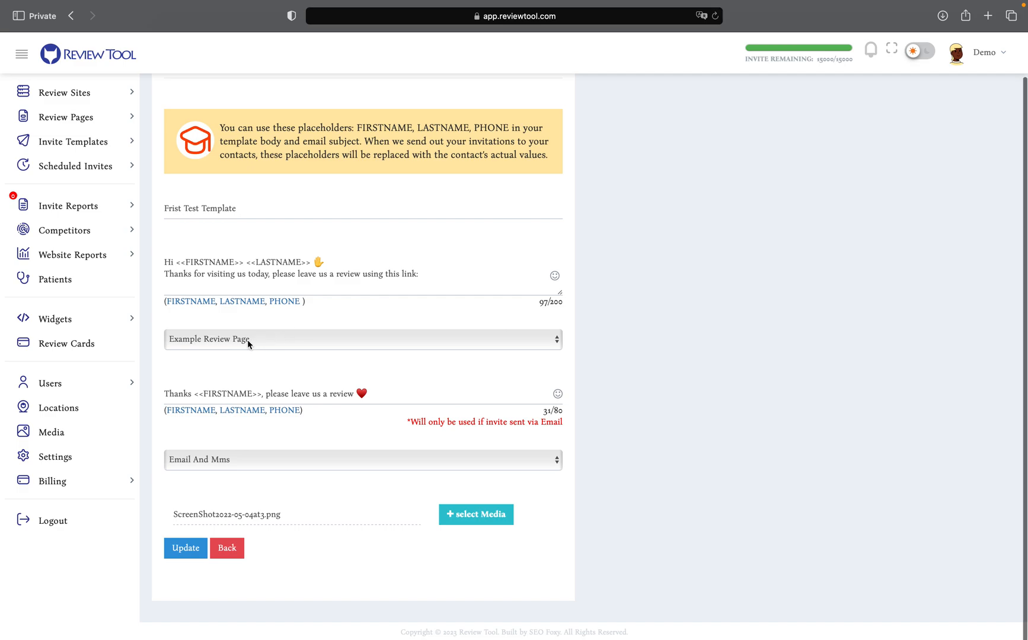
left_click(237, 392)
left_click_drag(351, 398, 145, 398)
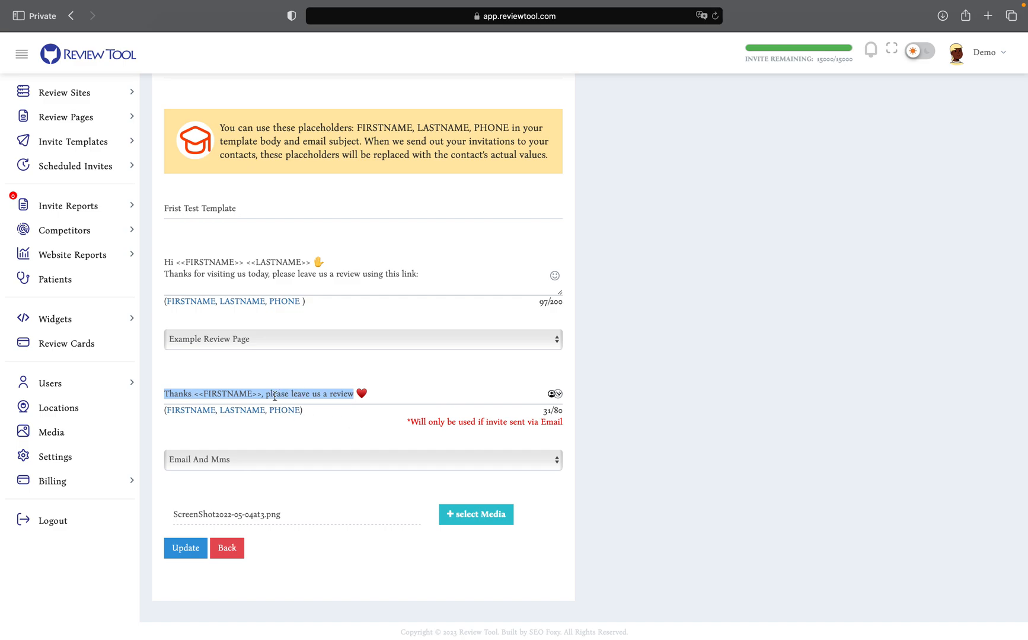
left_click(237, 392)
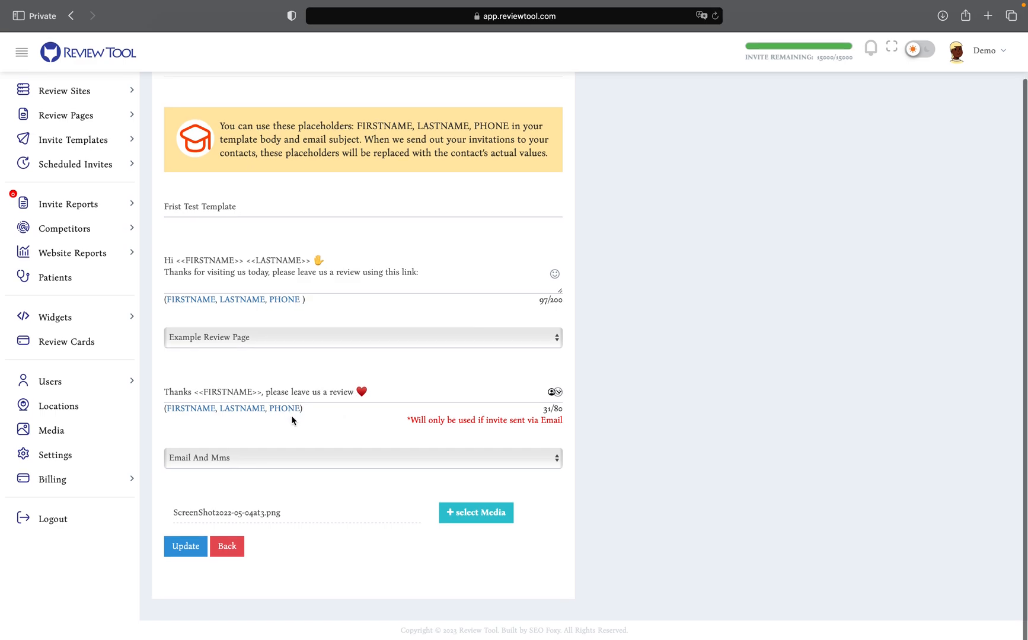
Set the template's sending method to MMS, then view the sending options again and close them
left_click(225, 463)
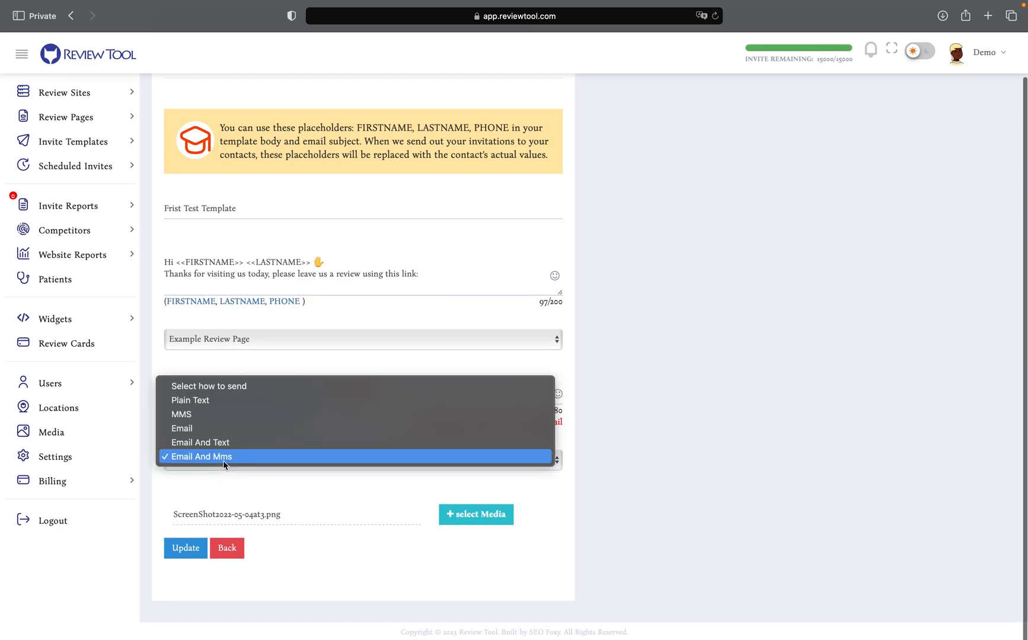
left_click(176, 415)
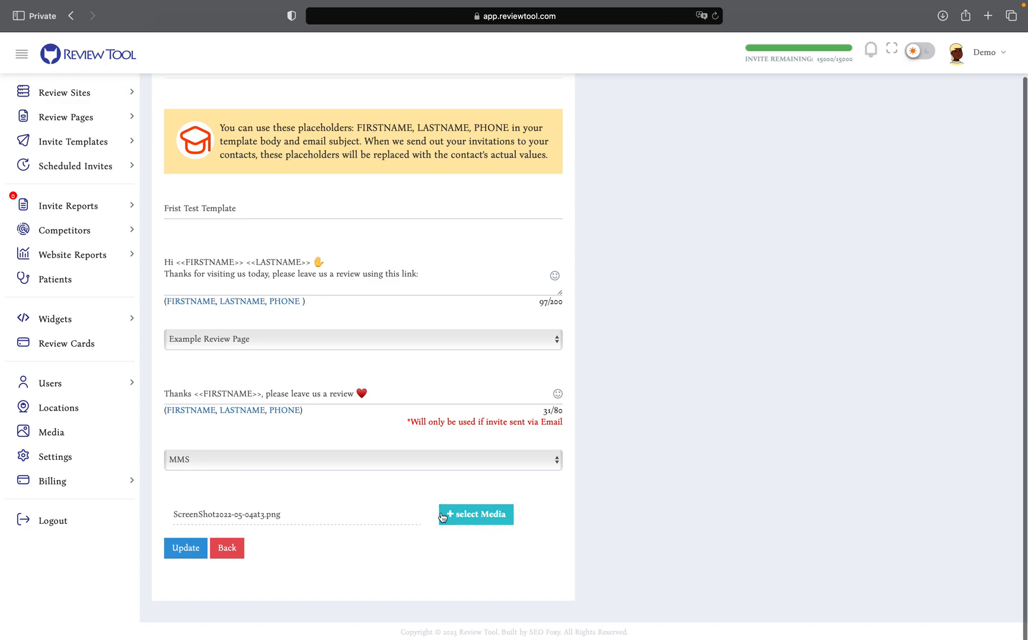
left_click(203, 466)
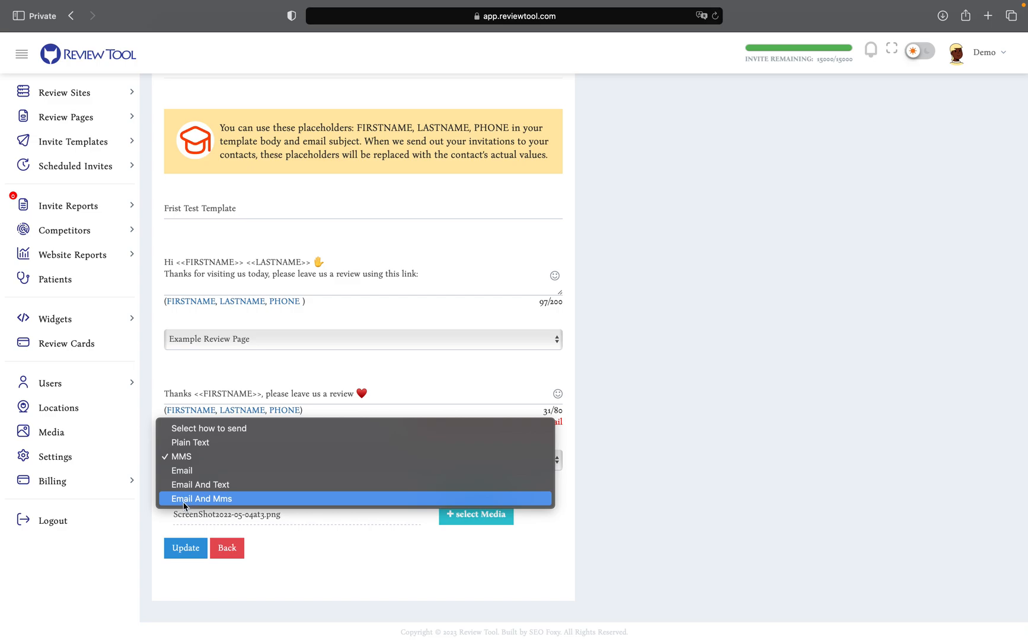
left_click(263, 377)
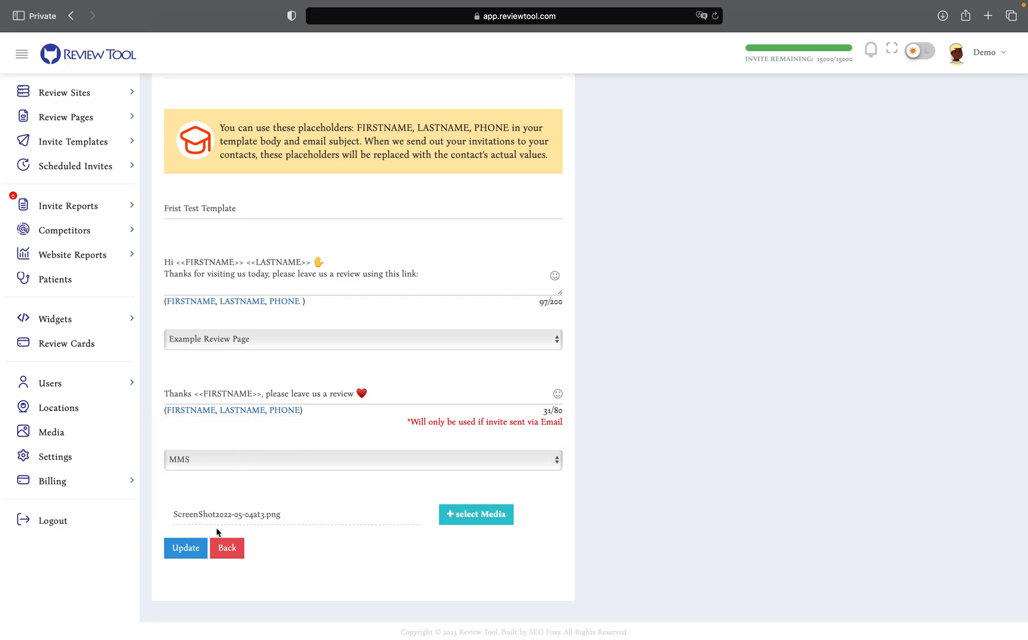
Leave the template editor without saving and start a new schedule from the Scheduled Invites schedules page
mouse_move(132, 202)
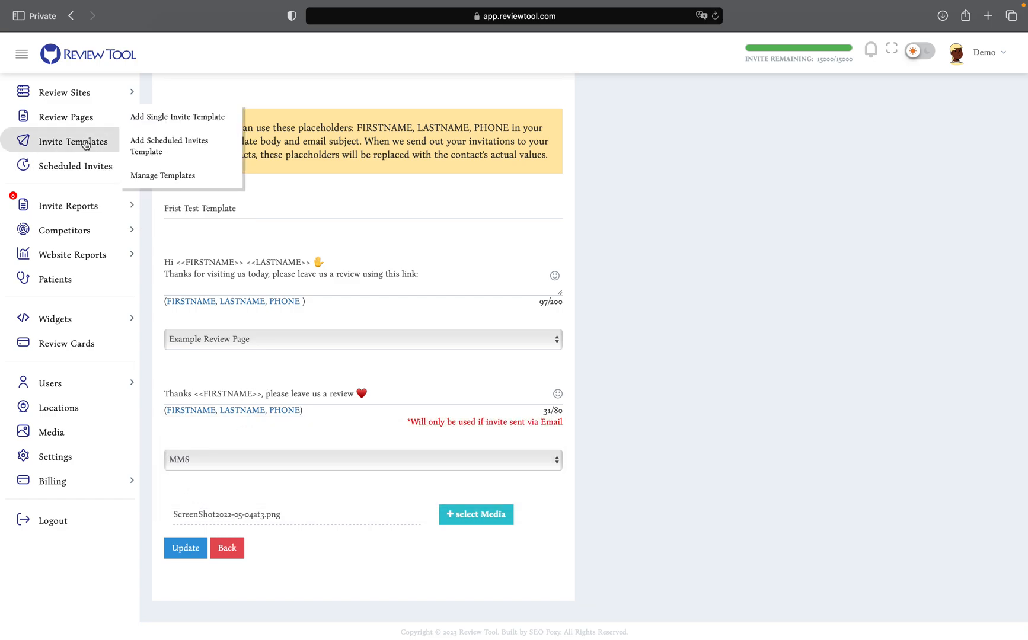
mouse_move(89, 148)
left_click(226, 552)
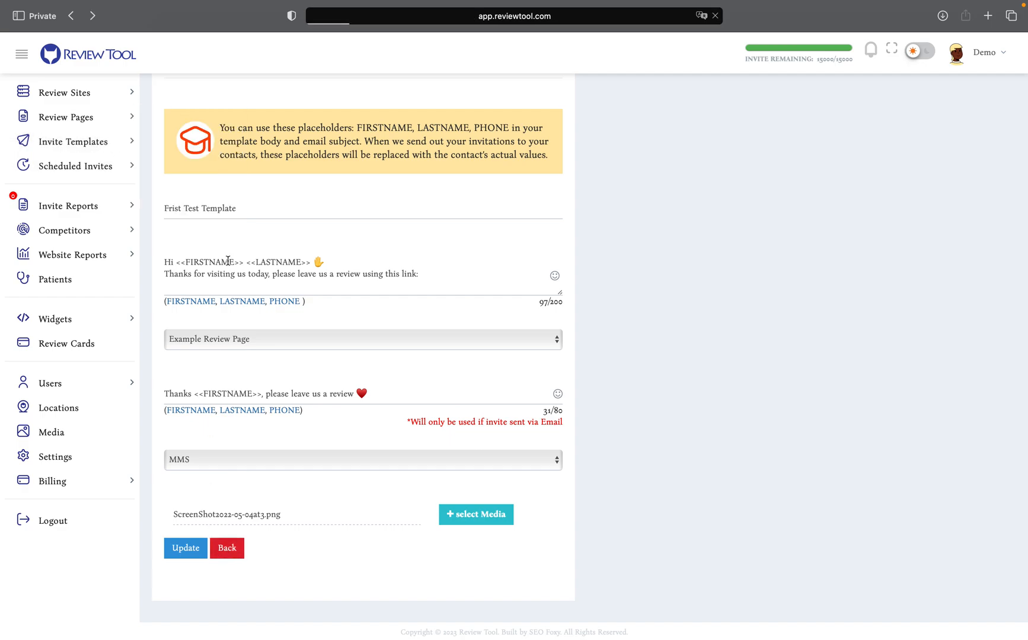
mouse_move(77, 212)
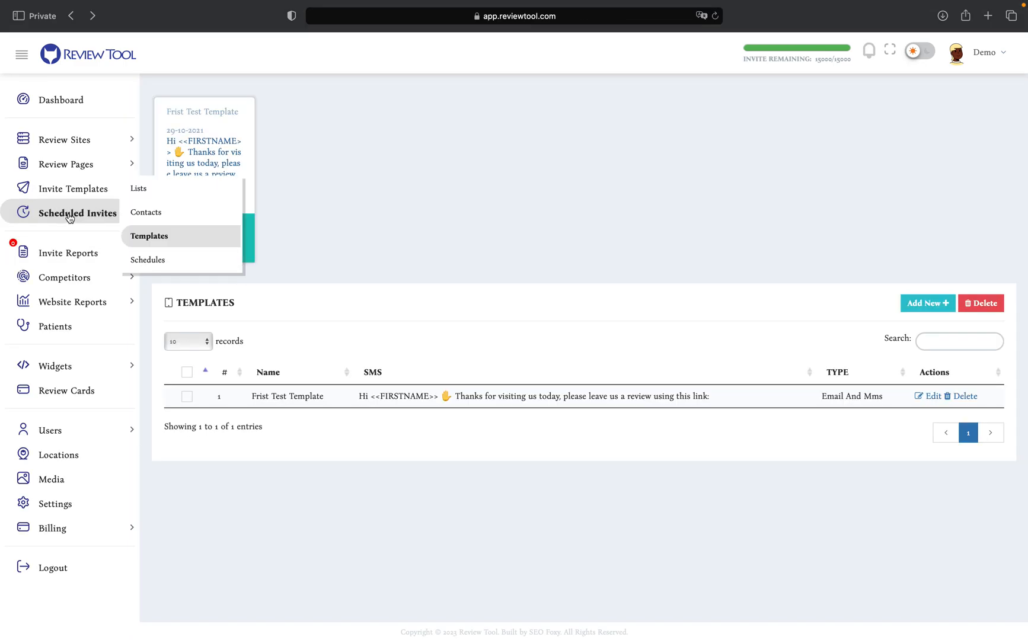
left_click(148, 260)
left_click(924, 470)
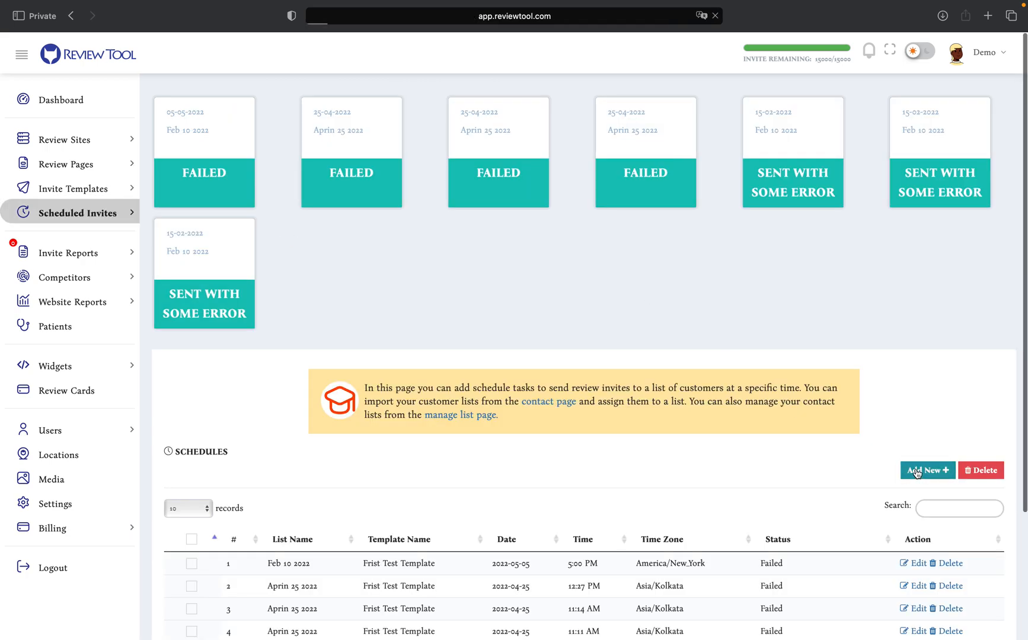
Assign the Aprin 25 2022 list and Frist Test Template to the schedule and set its date to 05-1-2023
left_click(222, 173)
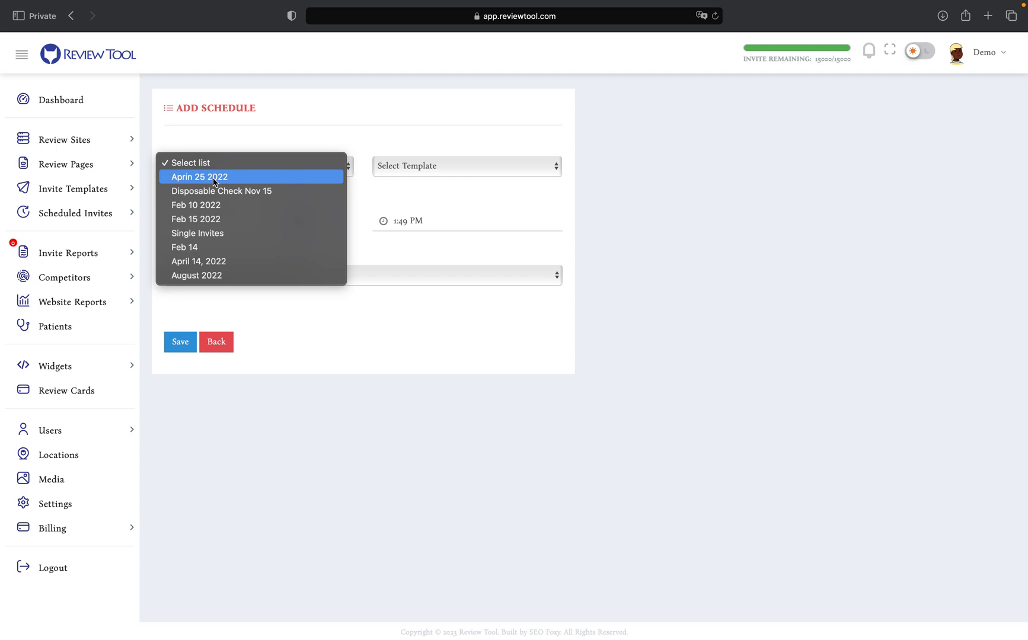
left_click(215, 178)
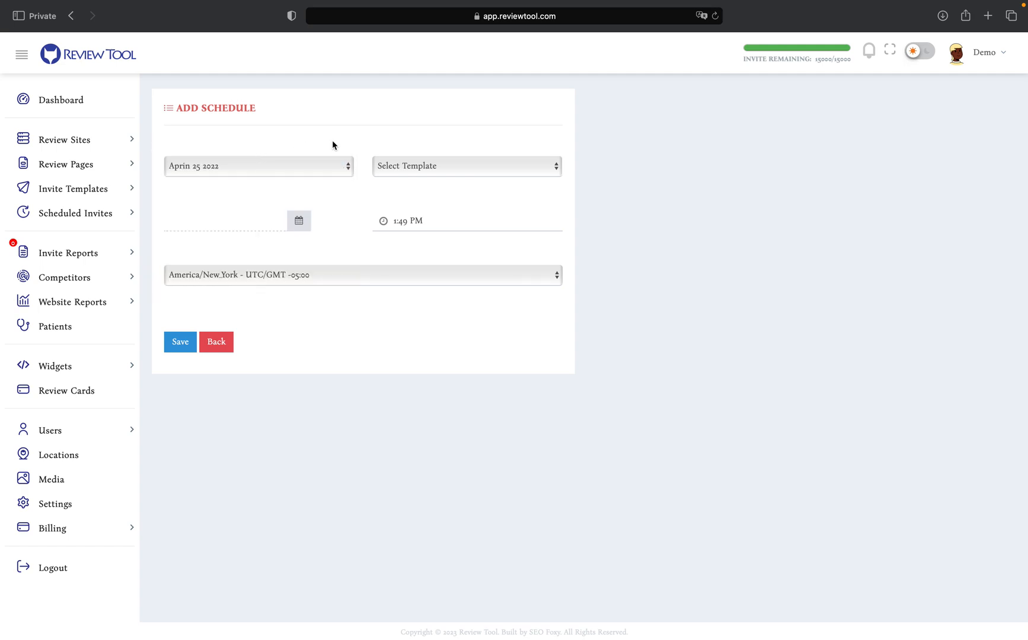
left_click(391, 167)
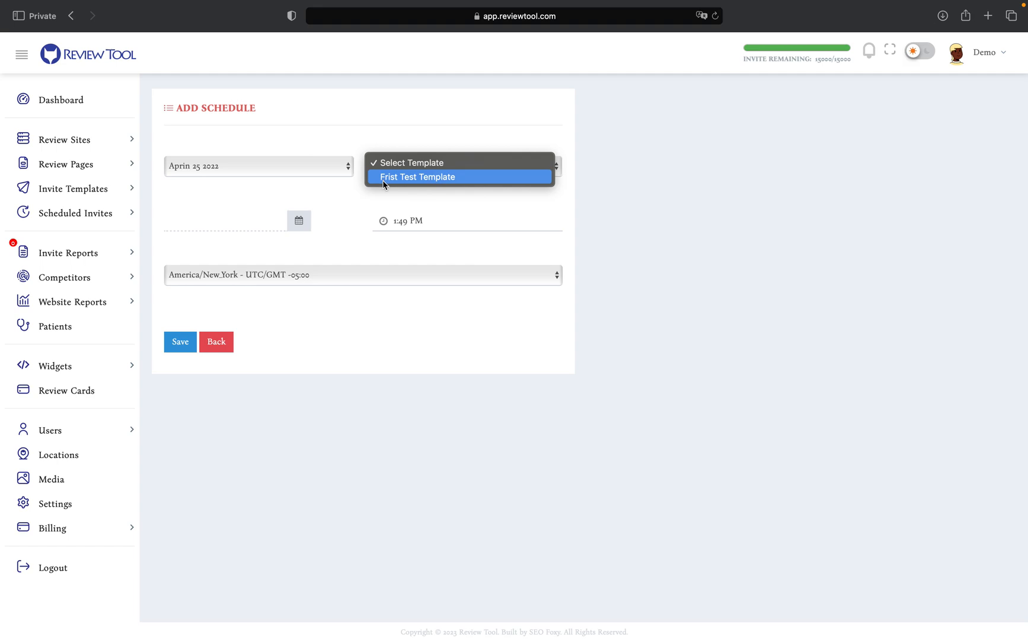
left_click(382, 180)
left_click(239, 228)
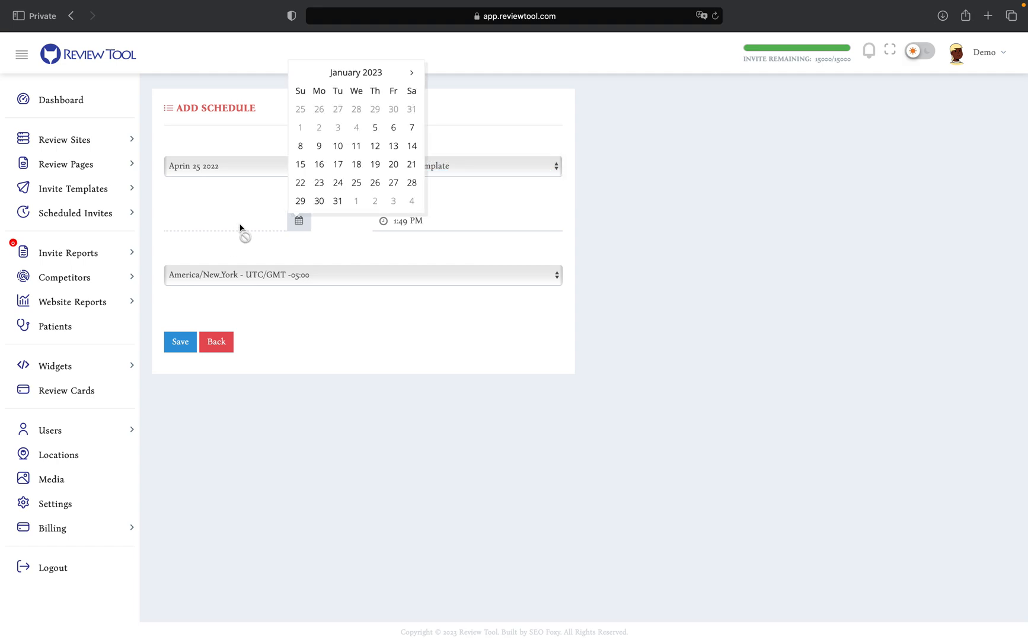
left_click(376, 128)
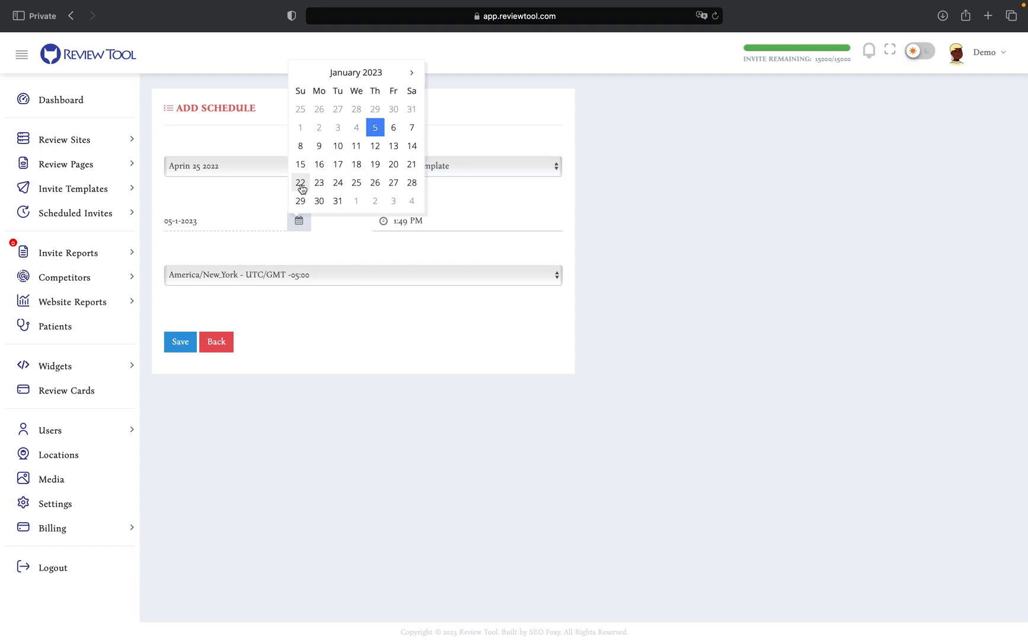
left_click(339, 245)
Check the schedule's date and time fields and view the available time zones without changing the selection
left_click(413, 223)
left_click(236, 223)
left_click(397, 226)
left_click(233, 286)
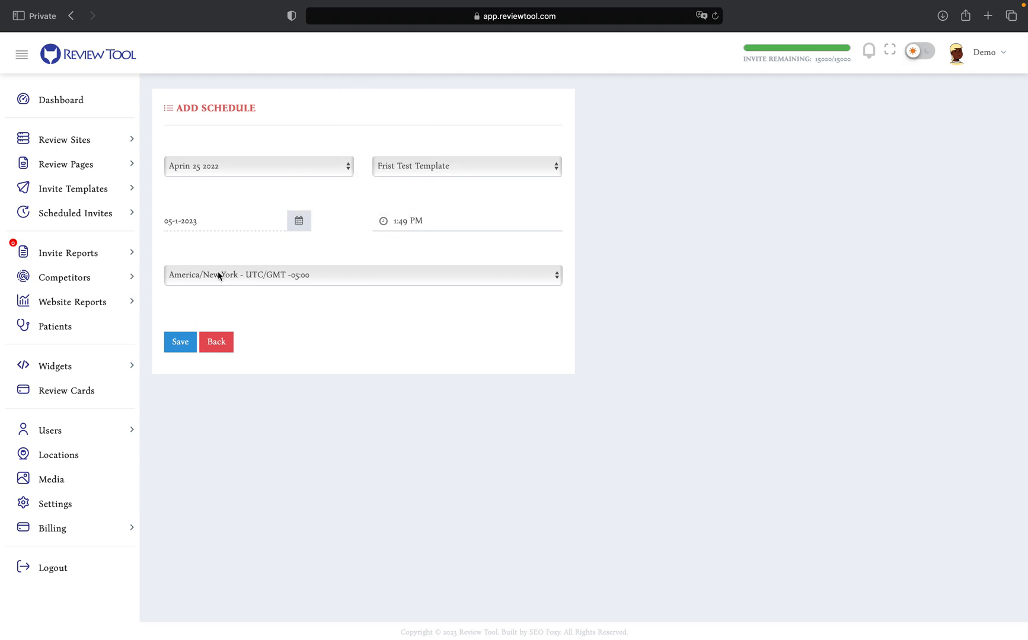
left_click(190, 282)
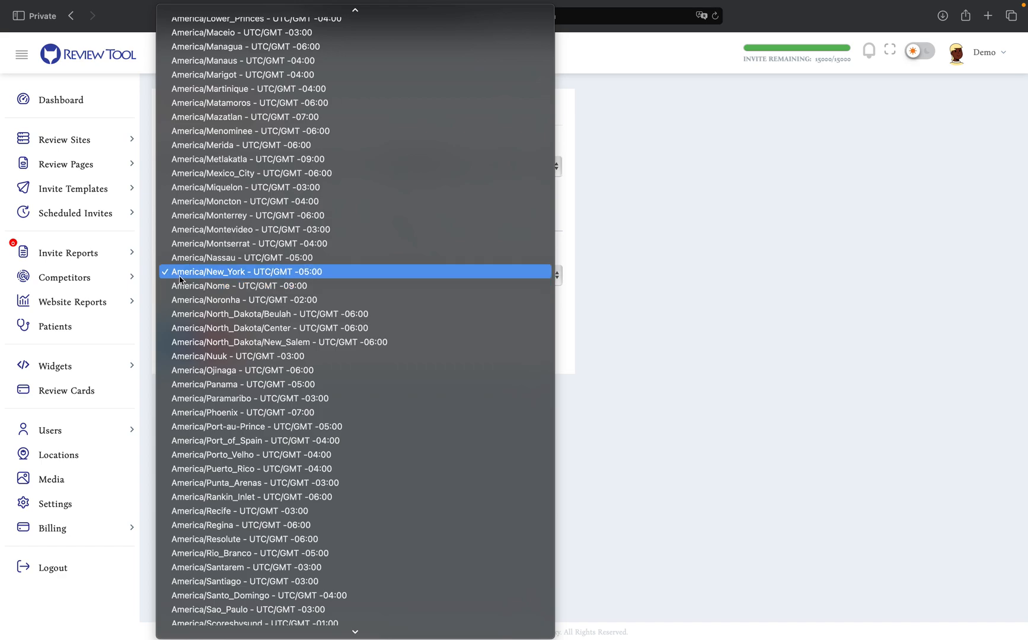
left_click(602, 319)
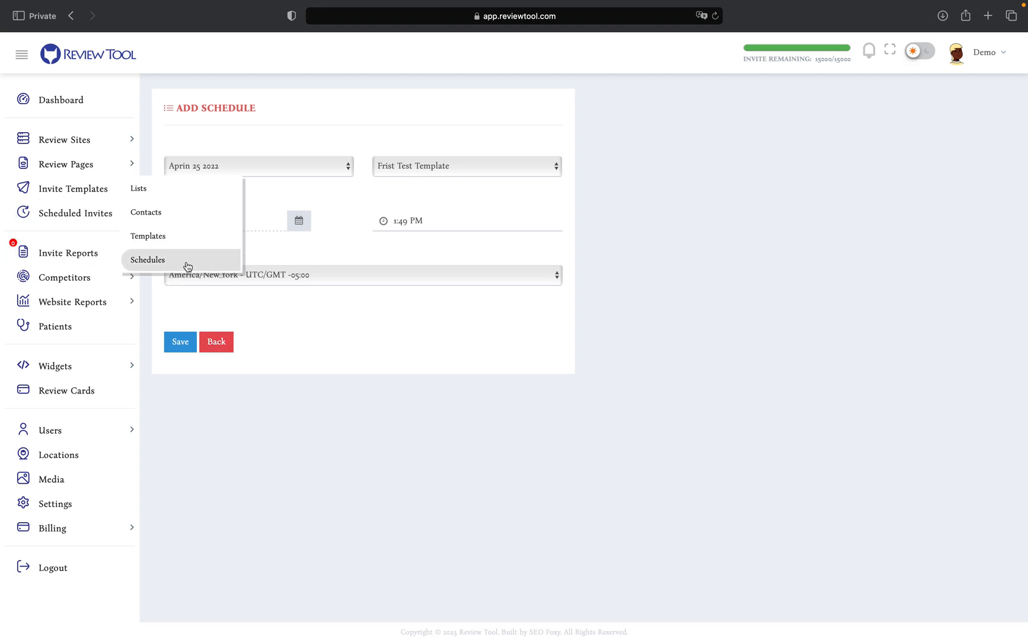
View the account notifications and close them
left_click(870, 56)
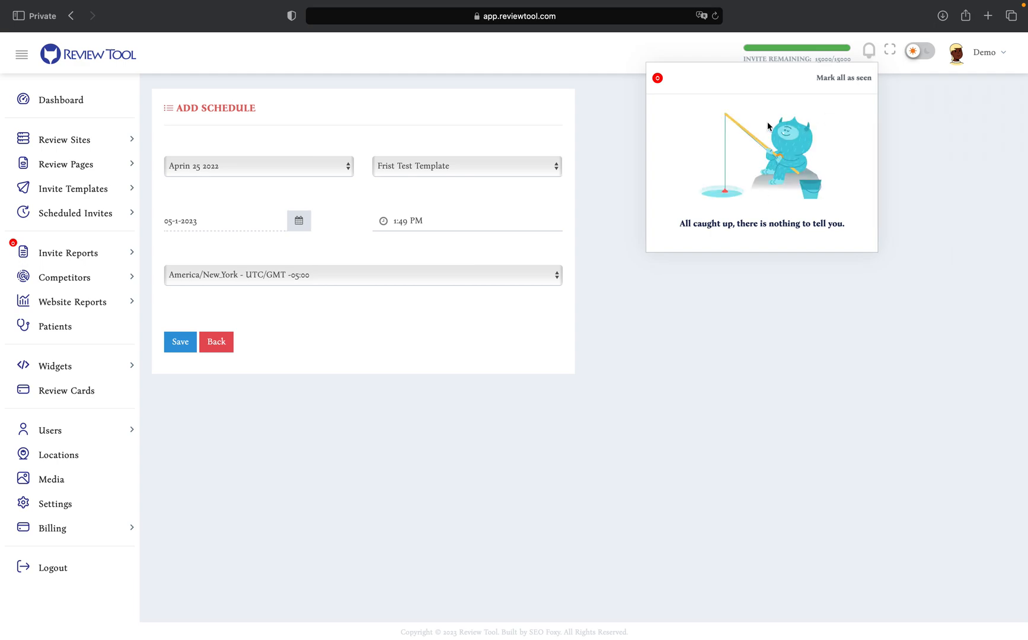
left_click(869, 49)
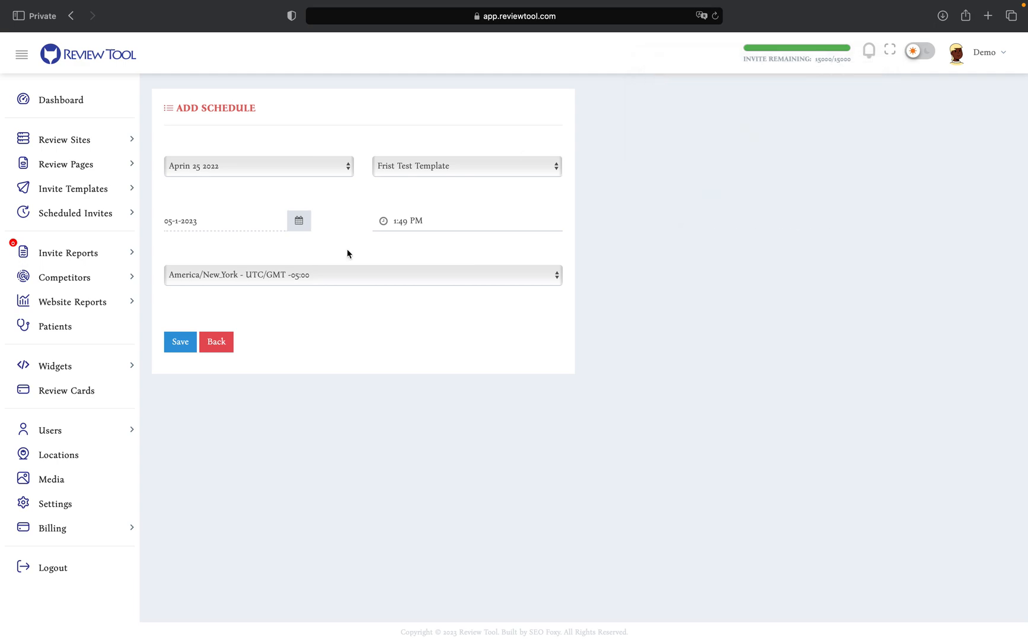